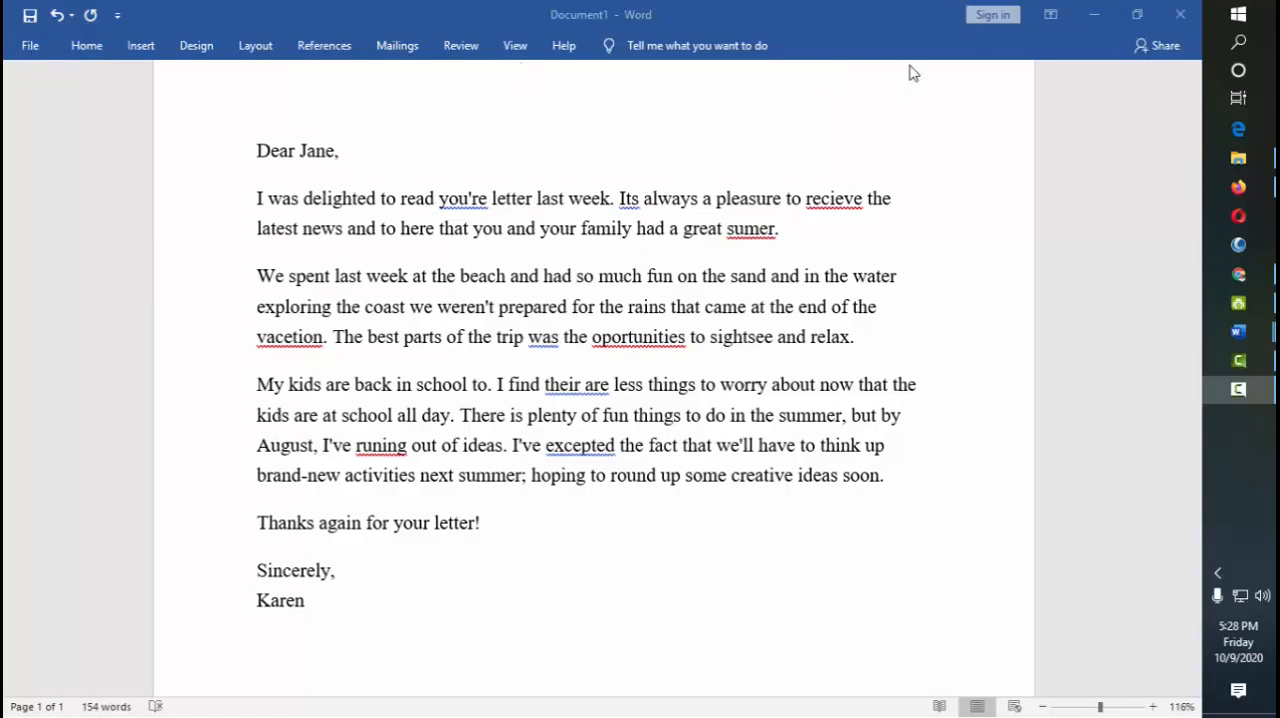
pyautogui.moveTo(786, 20); pyautogui.dragTo(731, 48)
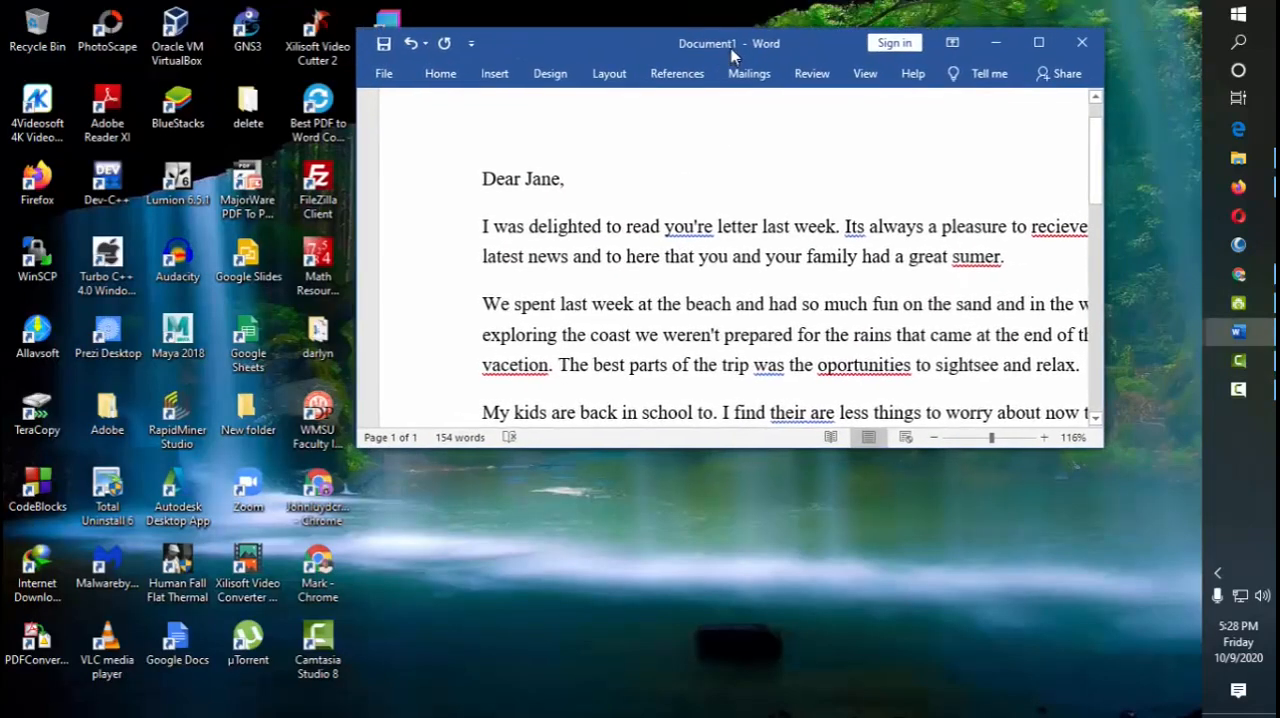
pyautogui.doubleClick(731, 48)
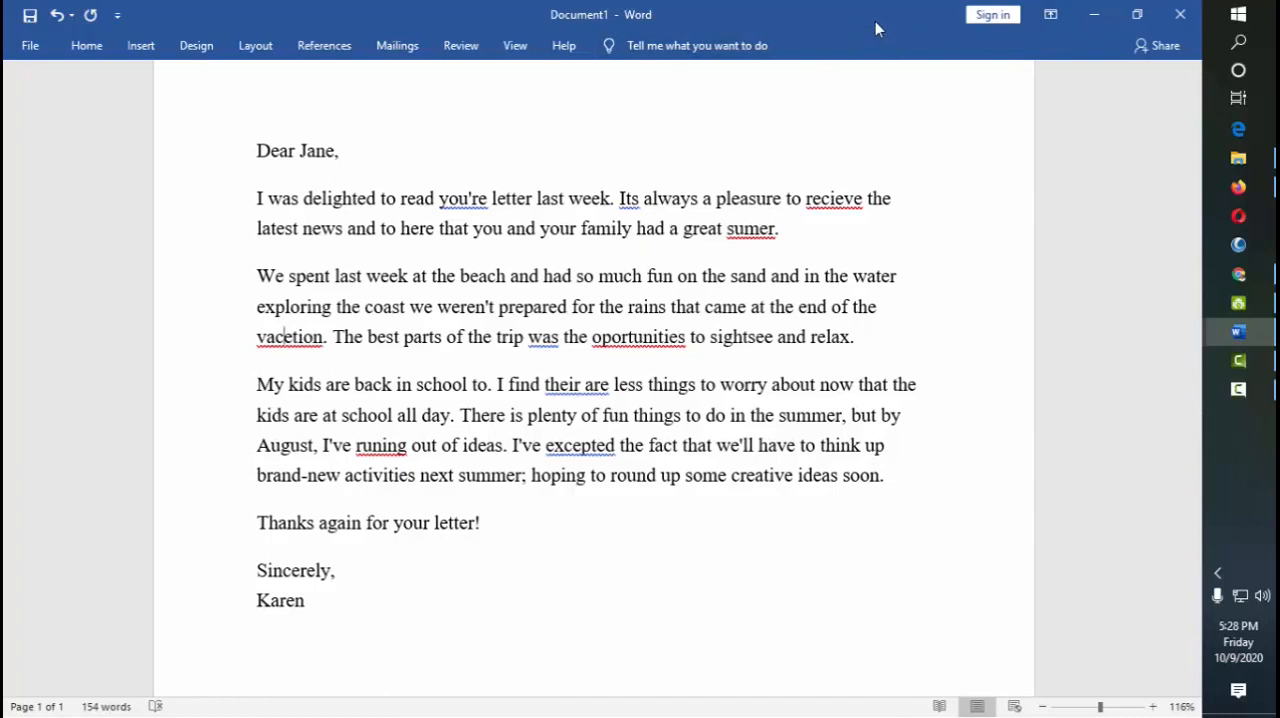
# Set the ribbon display to always show both tabs and commands
pyautogui.click(1050, 16)
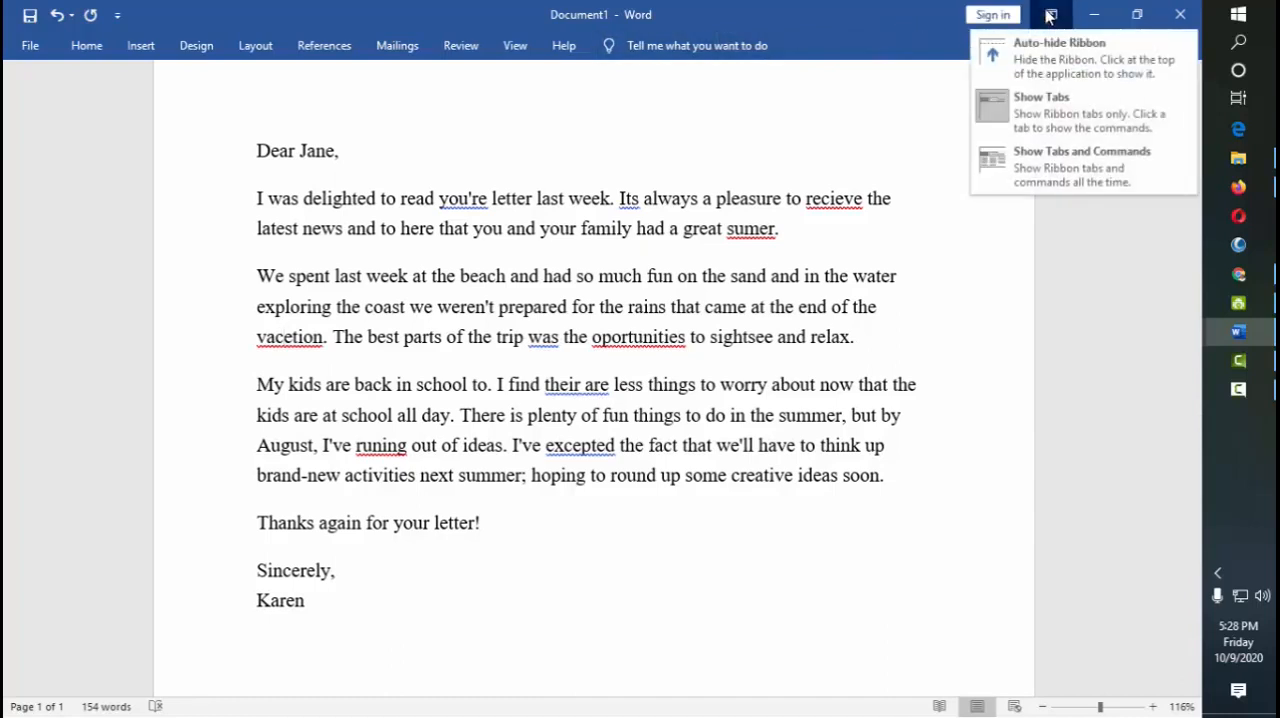
pyautogui.click(1066, 114)
pyautogui.click(1050, 14)
pyautogui.click(1068, 155)
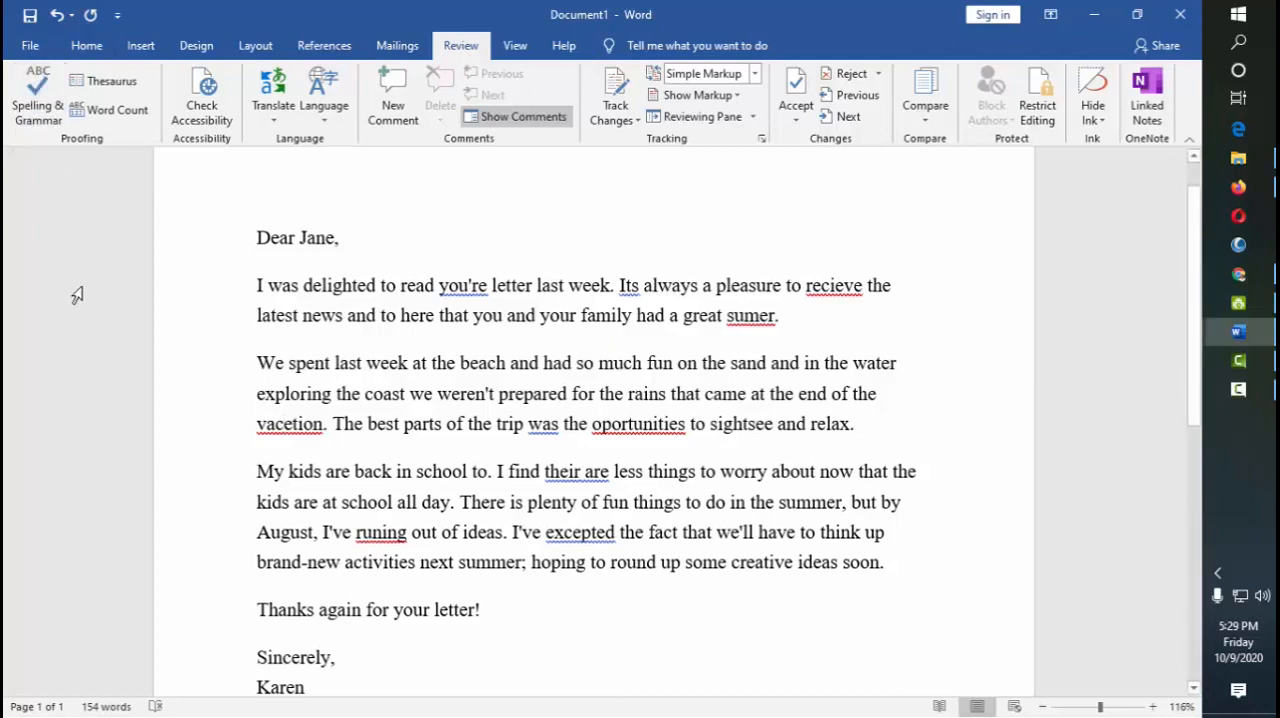
# Examine the words in the letter that are underlined as spelling and grammar errors
pyautogui.scroll(-1, 593, 293)
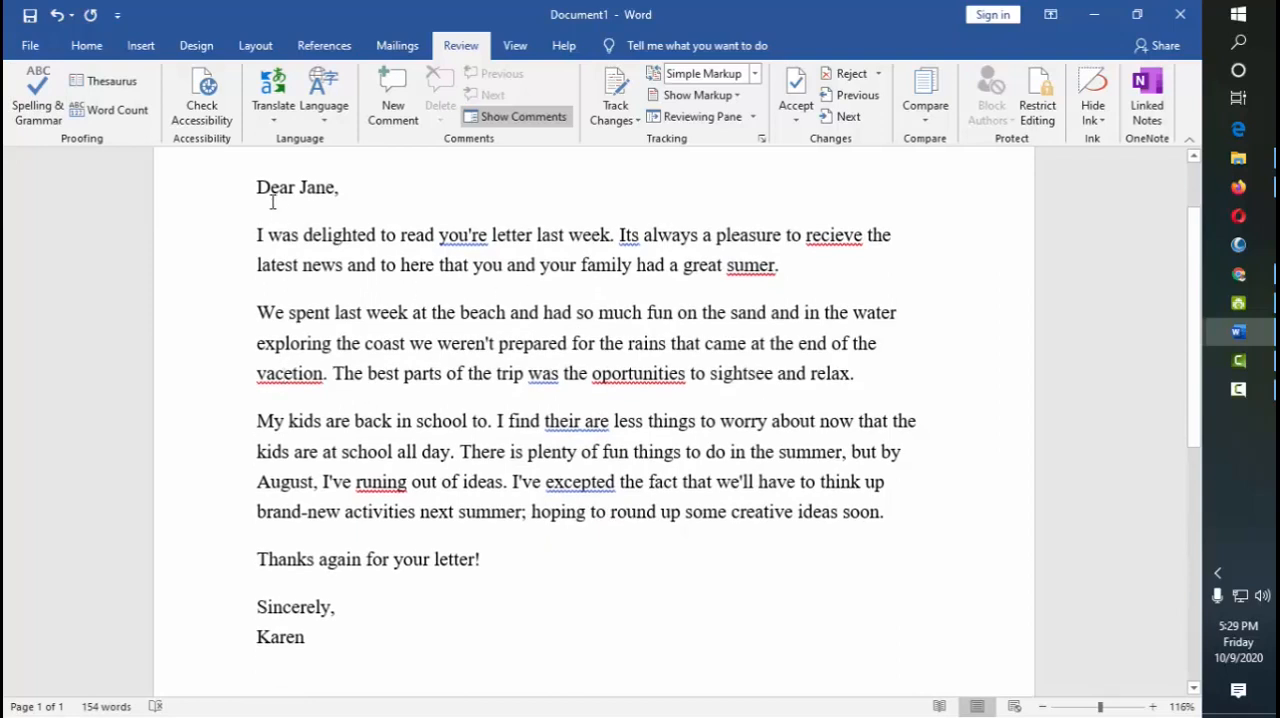
pyautogui.doubleClick(478, 240)
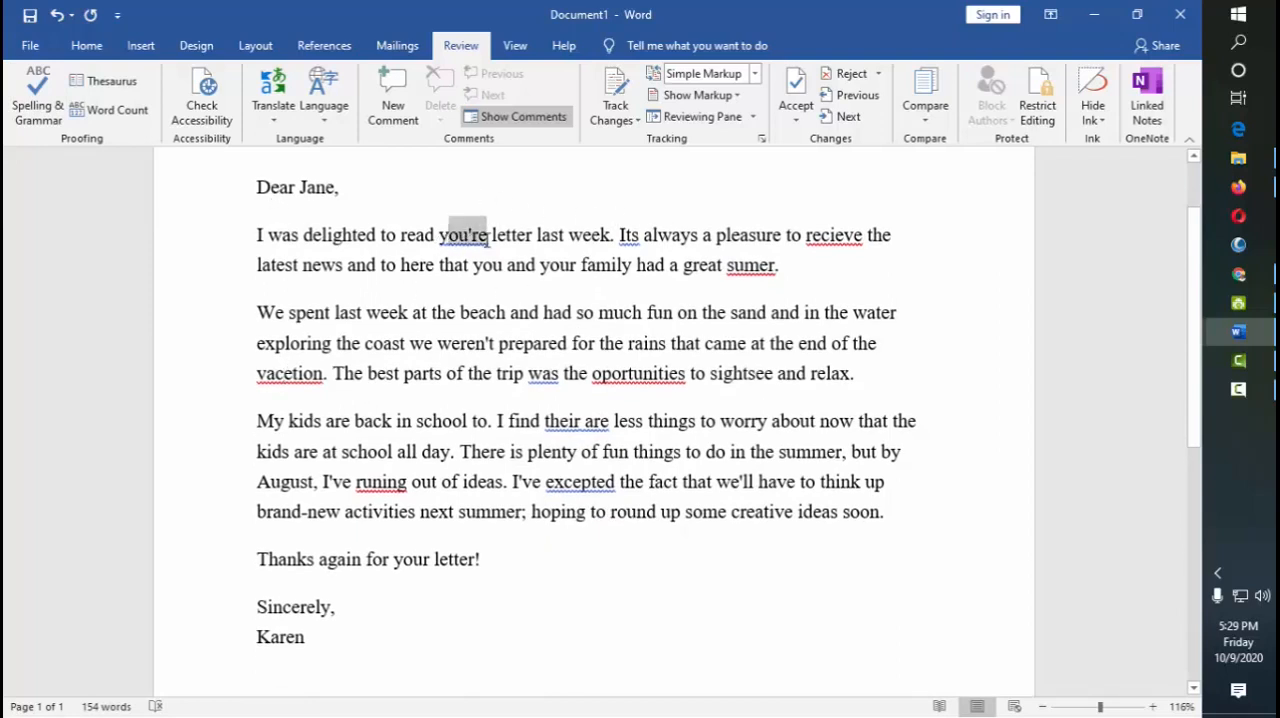
pyautogui.doubleClick(630, 240)
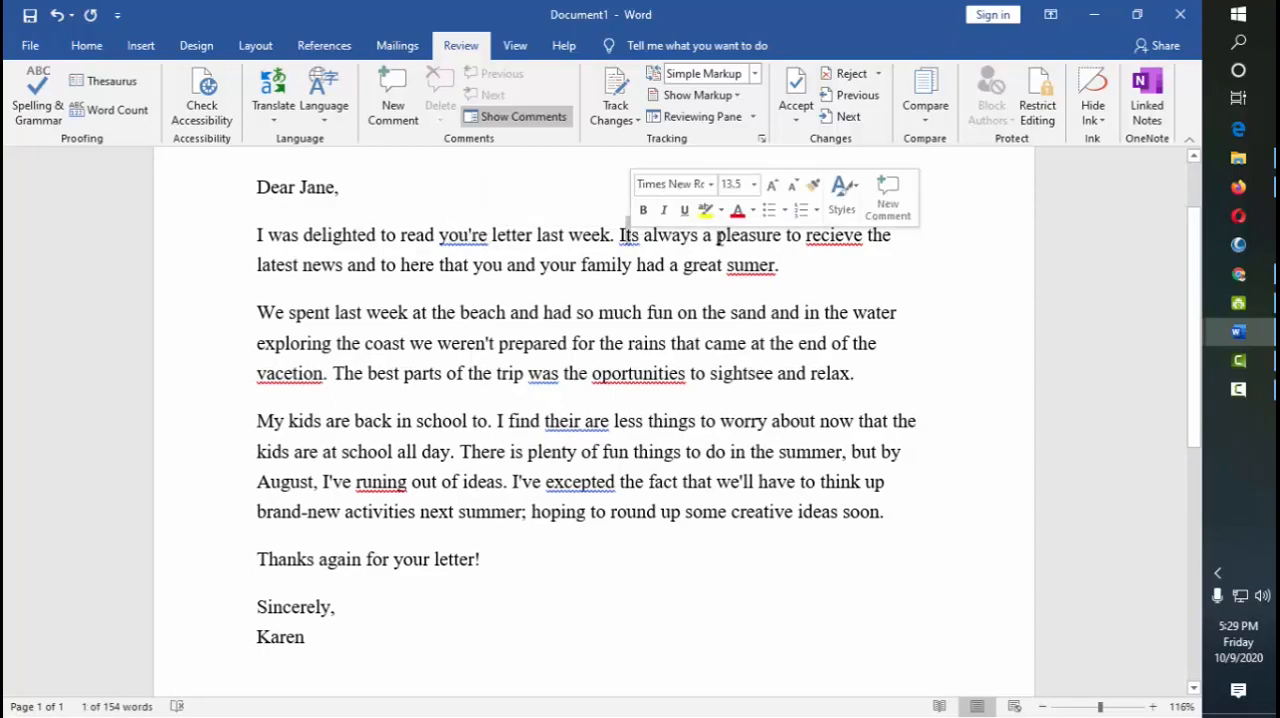
pyautogui.moveTo(816, 238); pyautogui.dragTo(837, 238)
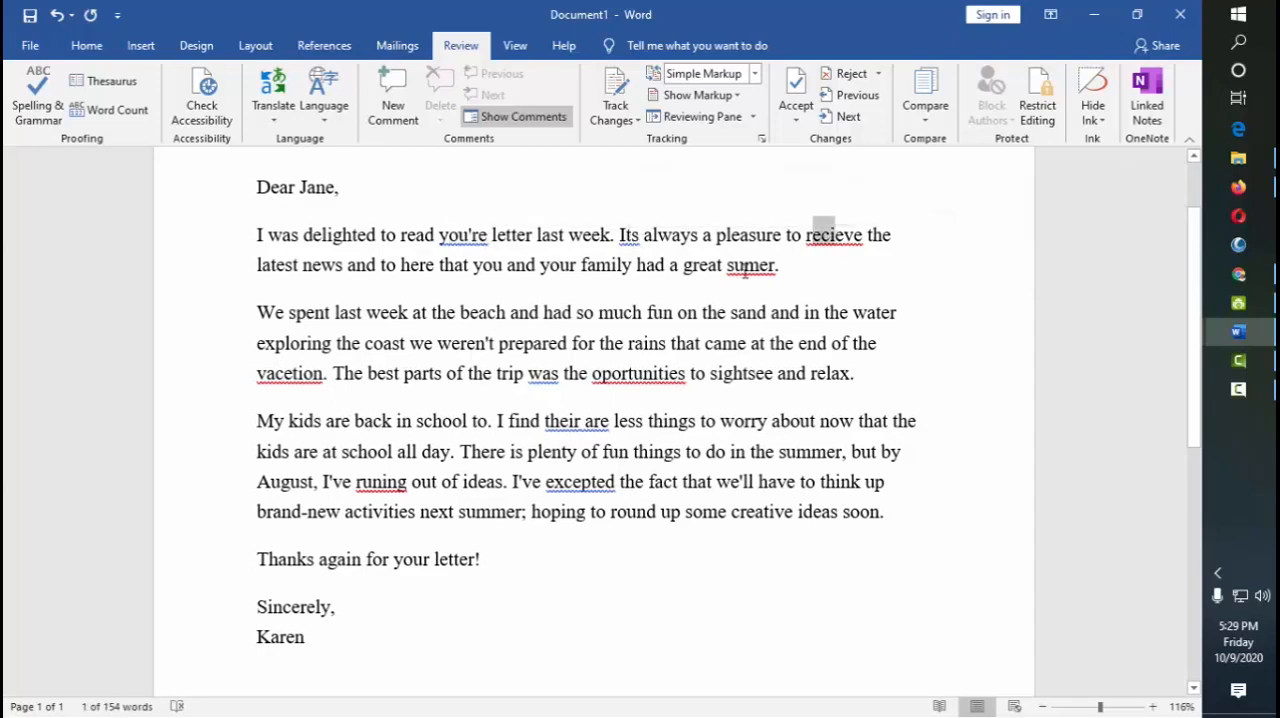
pyautogui.moveTo(747, 270); pyautogui.dragTo(757, 270)
pyautogui.moveTo(546, 421); pyautogui.dragTo(609, 421)
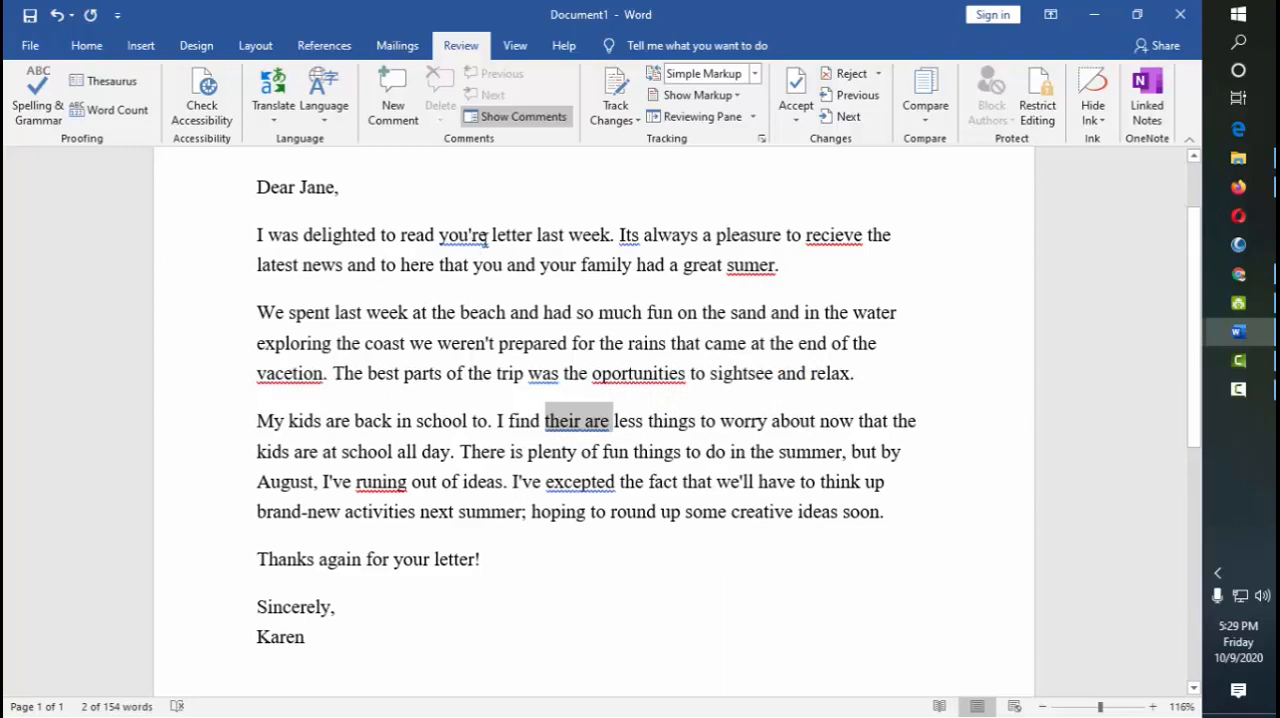
pyautogui.click(463, 235)
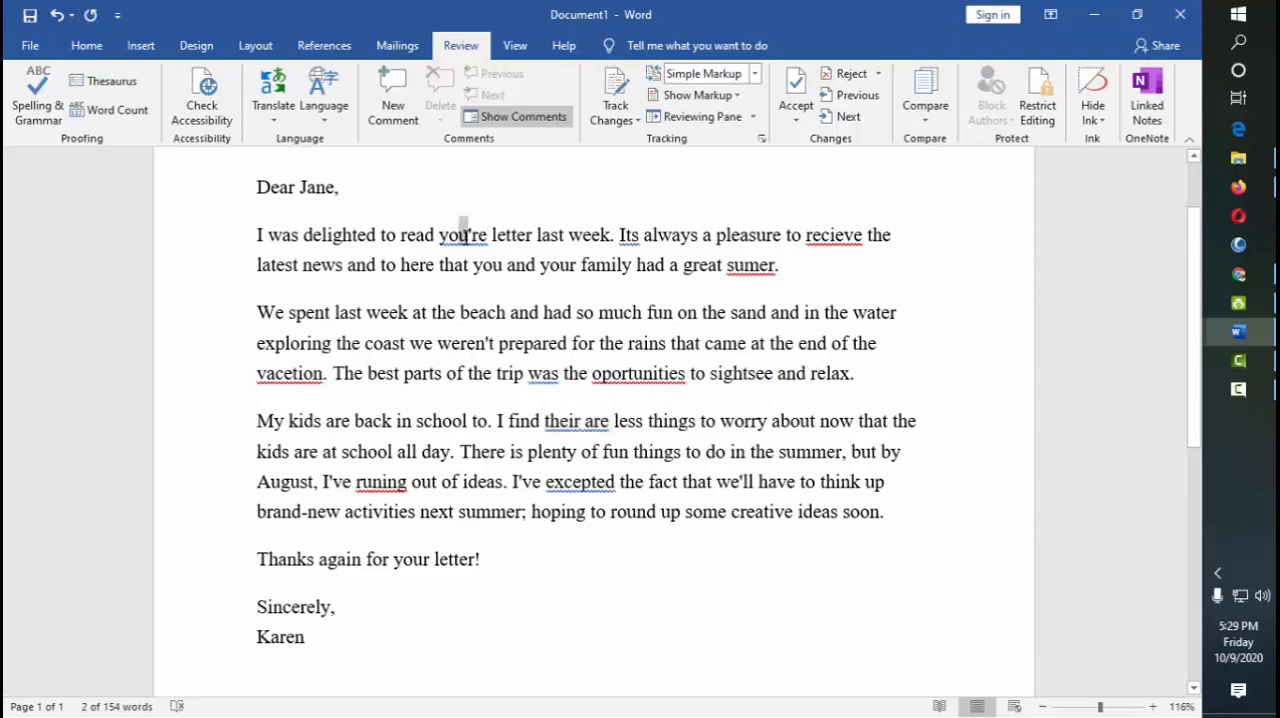
pyautogui.doubleClick(630, 235)
# Try the suggested grammar correction "your" for "you're" in the first paragraph, and undo the replacement
pyautogui.rightClick(467, 237)
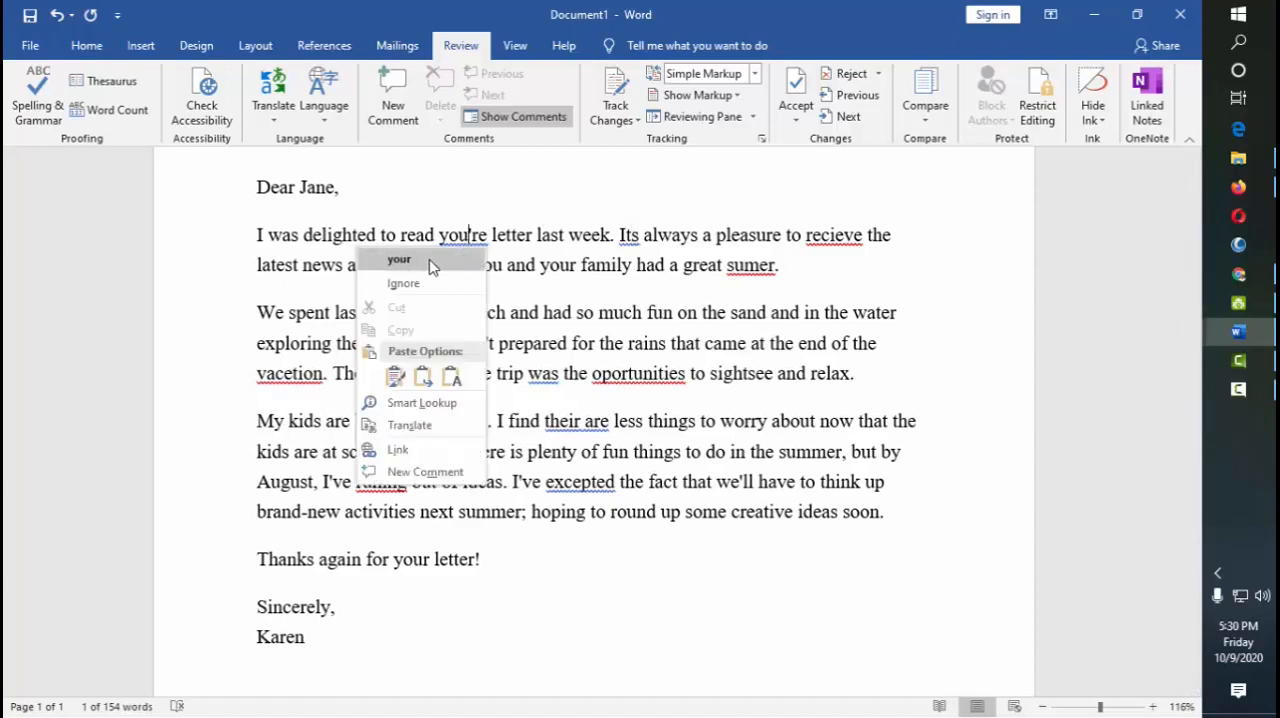
pyautogui.click(545, 216)
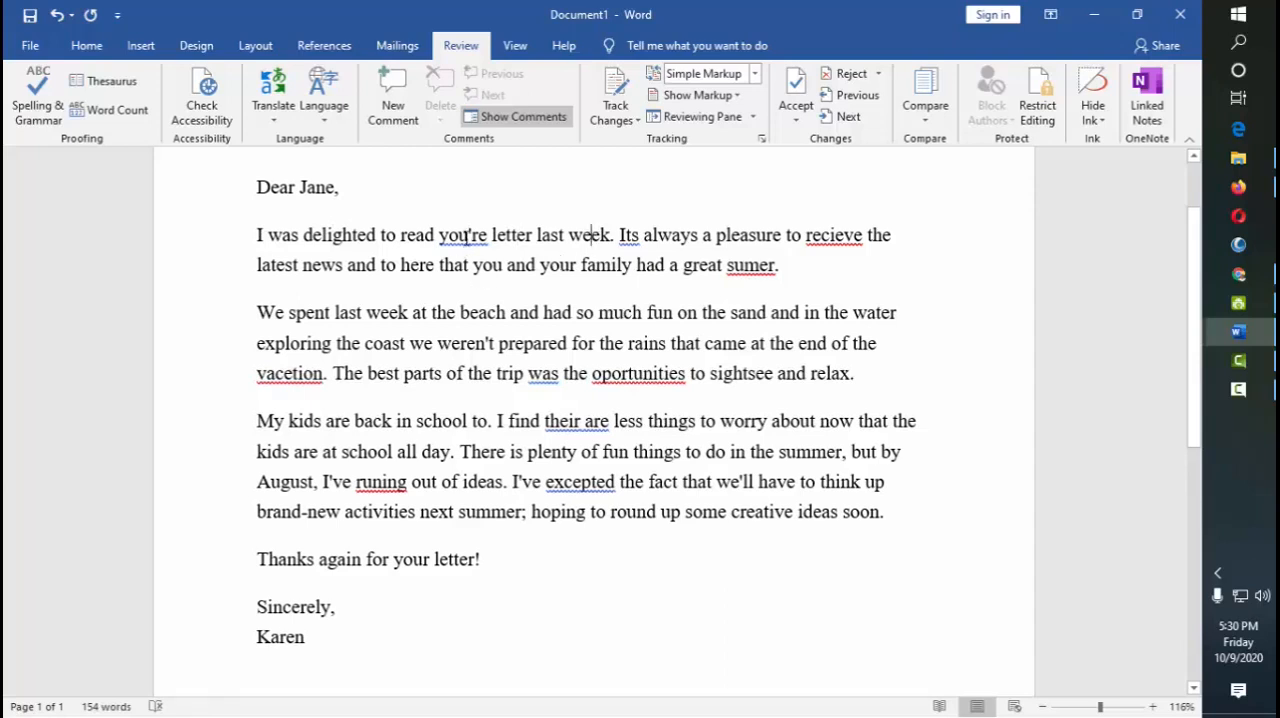
pyautogui.rightClick(465, 236)
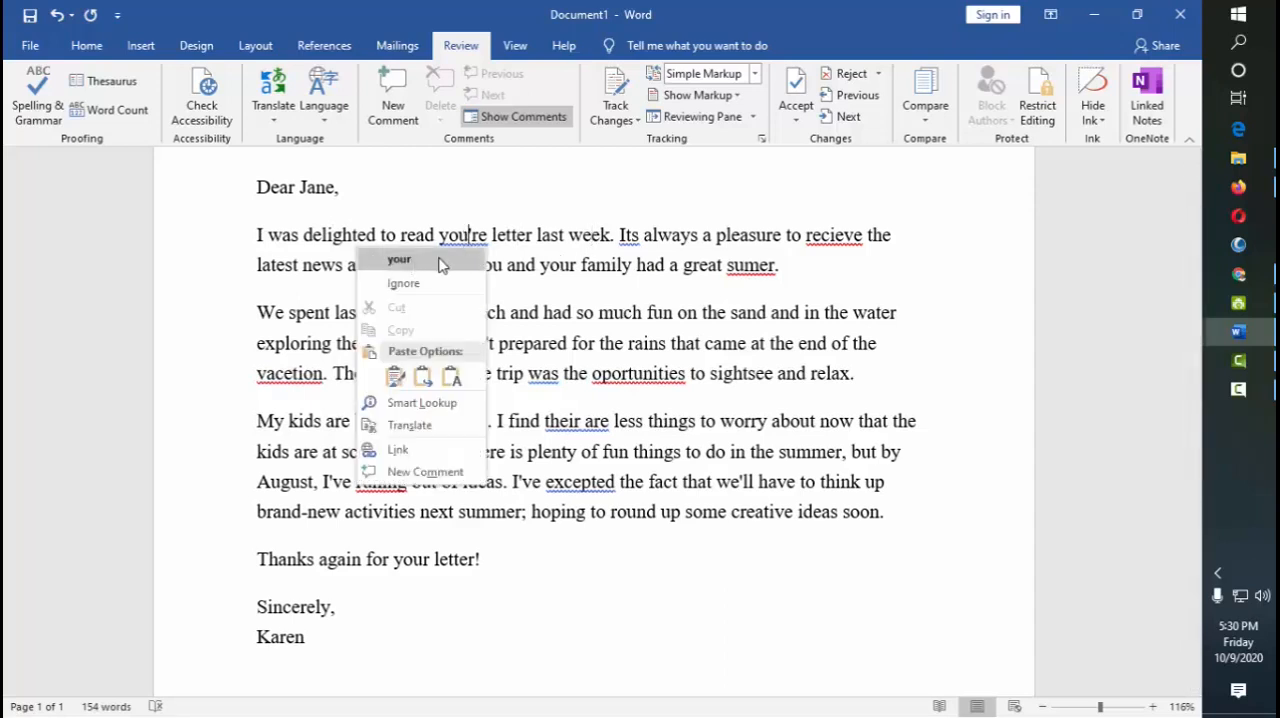
pyautogui.click(414, 260)
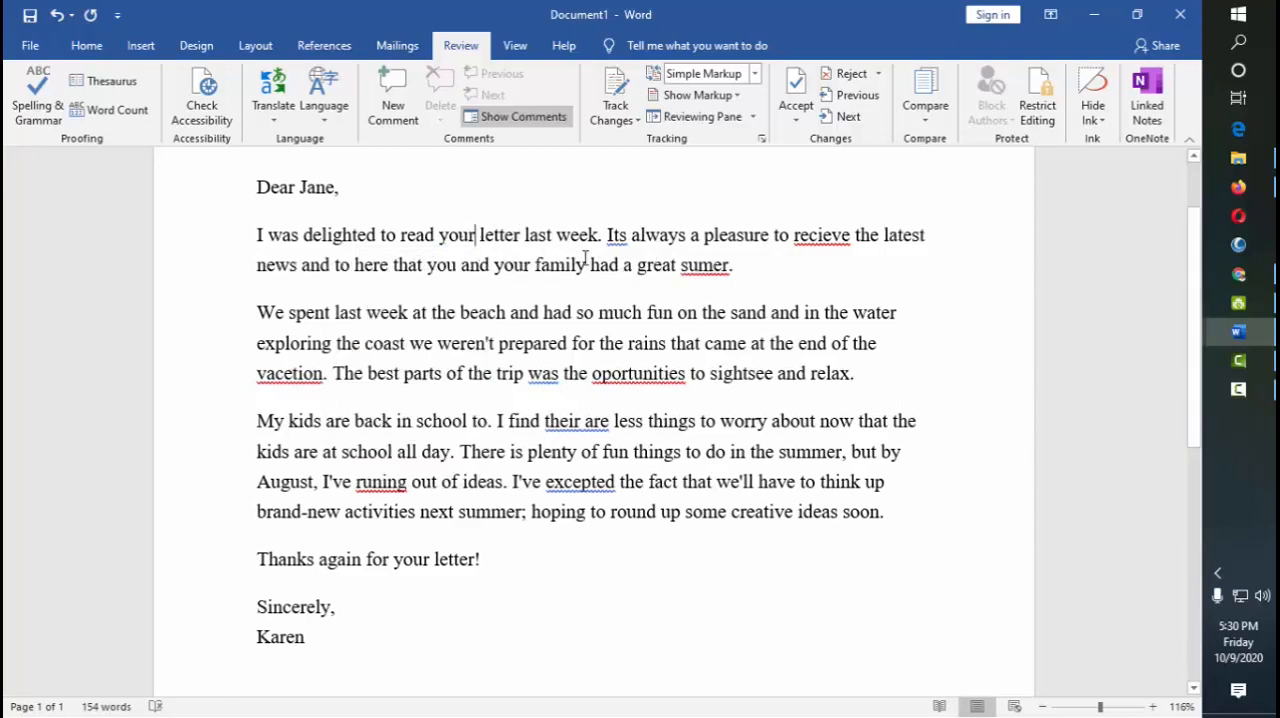
pyautogui.hotkey('ctrl', 'z')
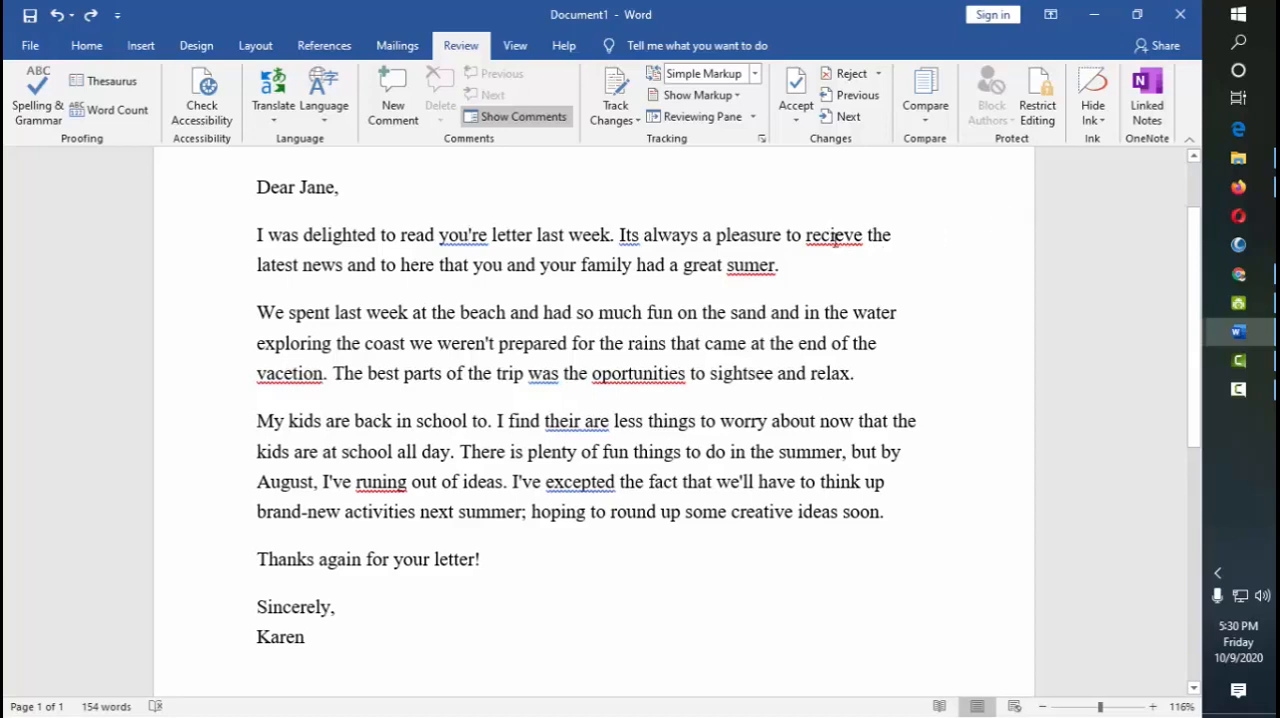
# Try the suggested spelling "receive" for "recieve" in the first paragraph, and undo the replacement
pyautogui.rightClick(832, 236)
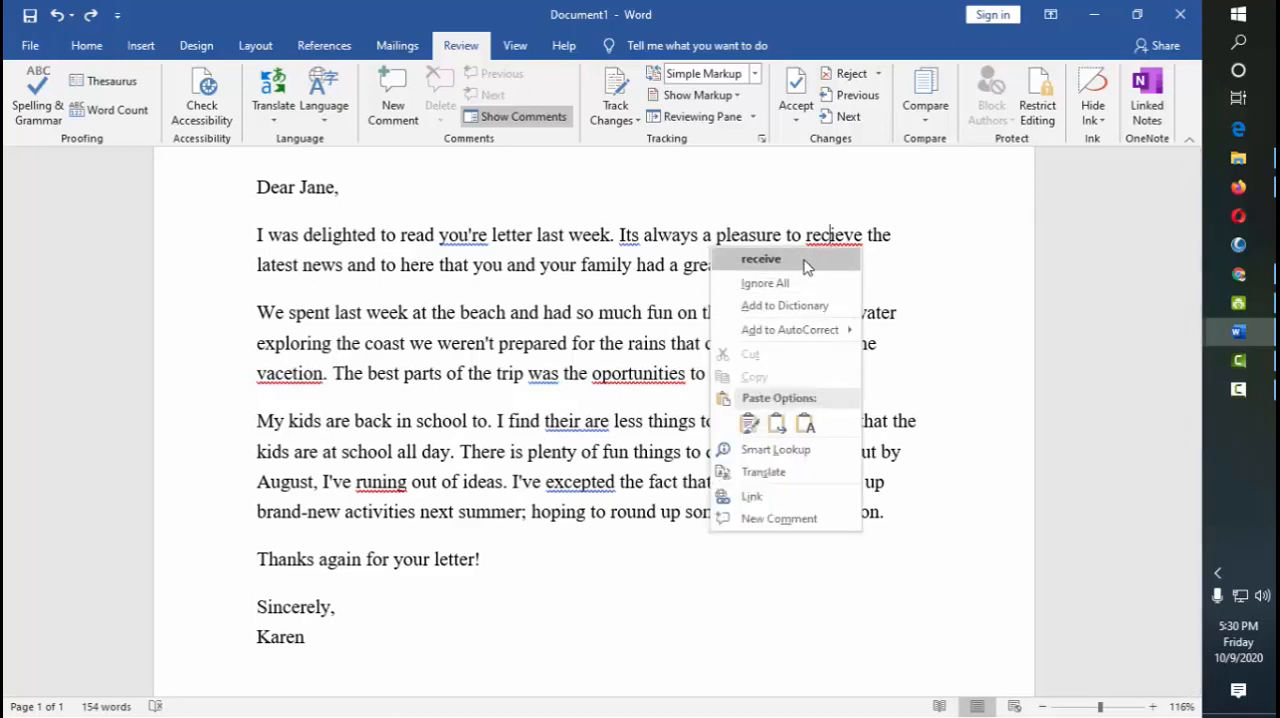
pyautogui.click(761, 259)
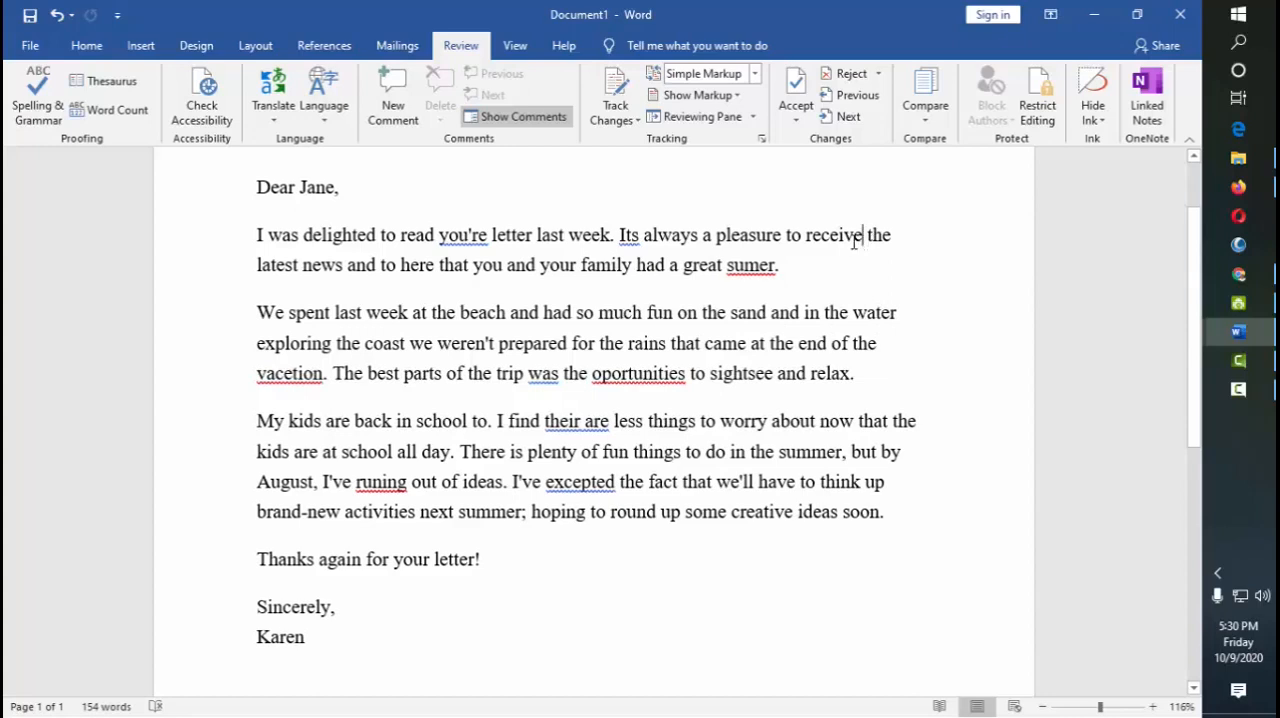
pyautogui.hotkey('ctrl', 'z')
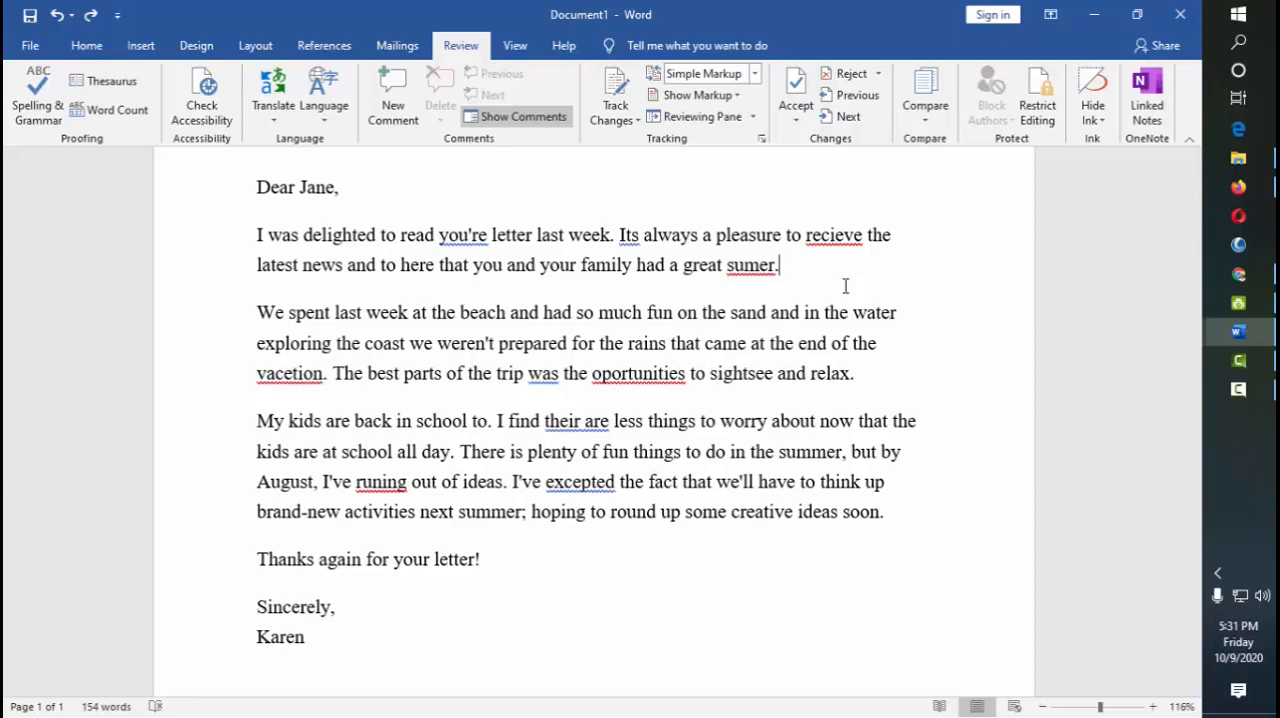
# Insert a new paragraph containing a person's full name after the letter's first paragraph
pyautogui.press('Return')
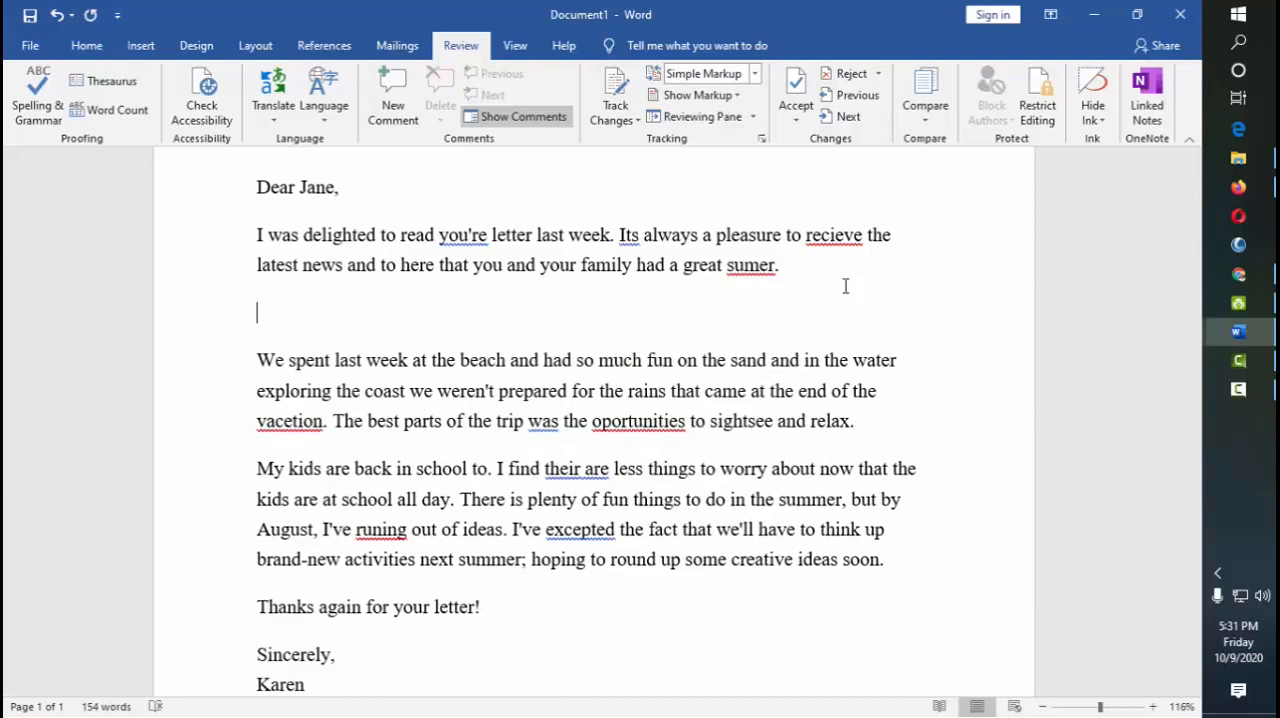
pyautogui.write('Flores')
pyautogui.press('BackSpace')
pyautogui.press('BackSpace')
pyautogui.press('BackSpace')
pyautogui.press('BackSpace')
pyautogui.press('BackSpace')
pyautogui.press('BackSpace')
pyautogui.press('BackSpace')
pyautogui.press('BackSpace')
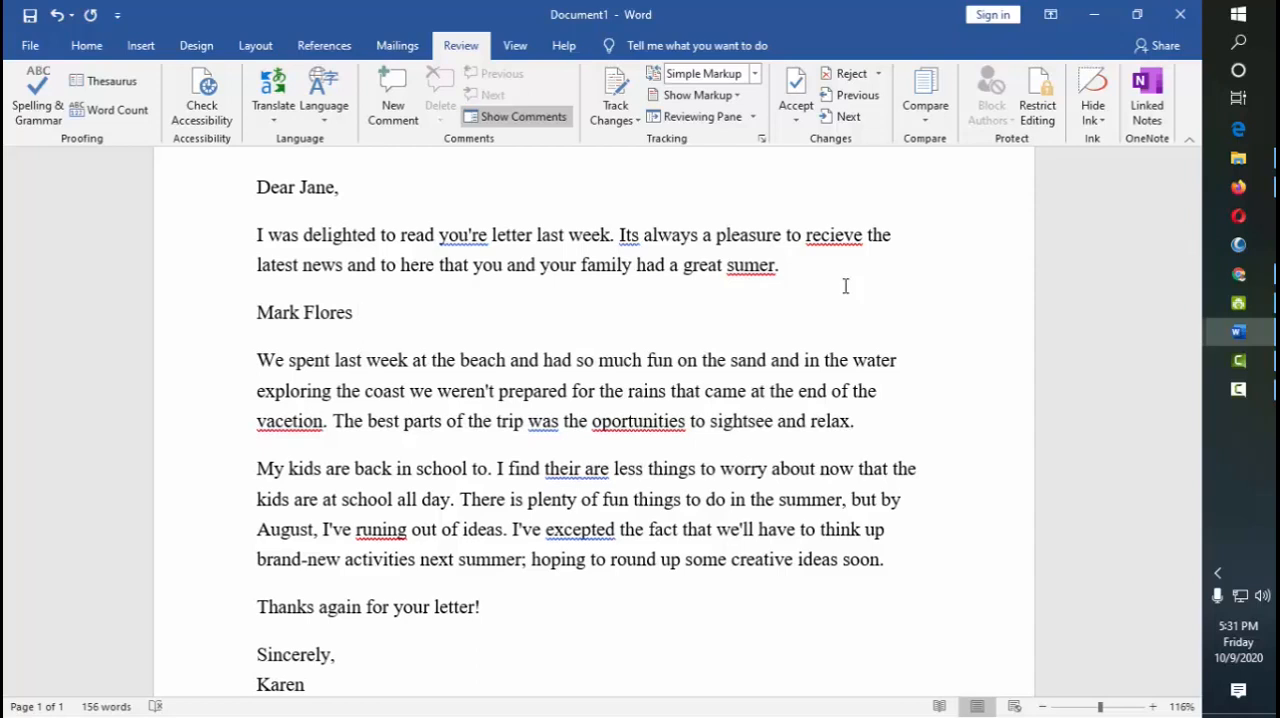
pyautogui.click(1240, 388)
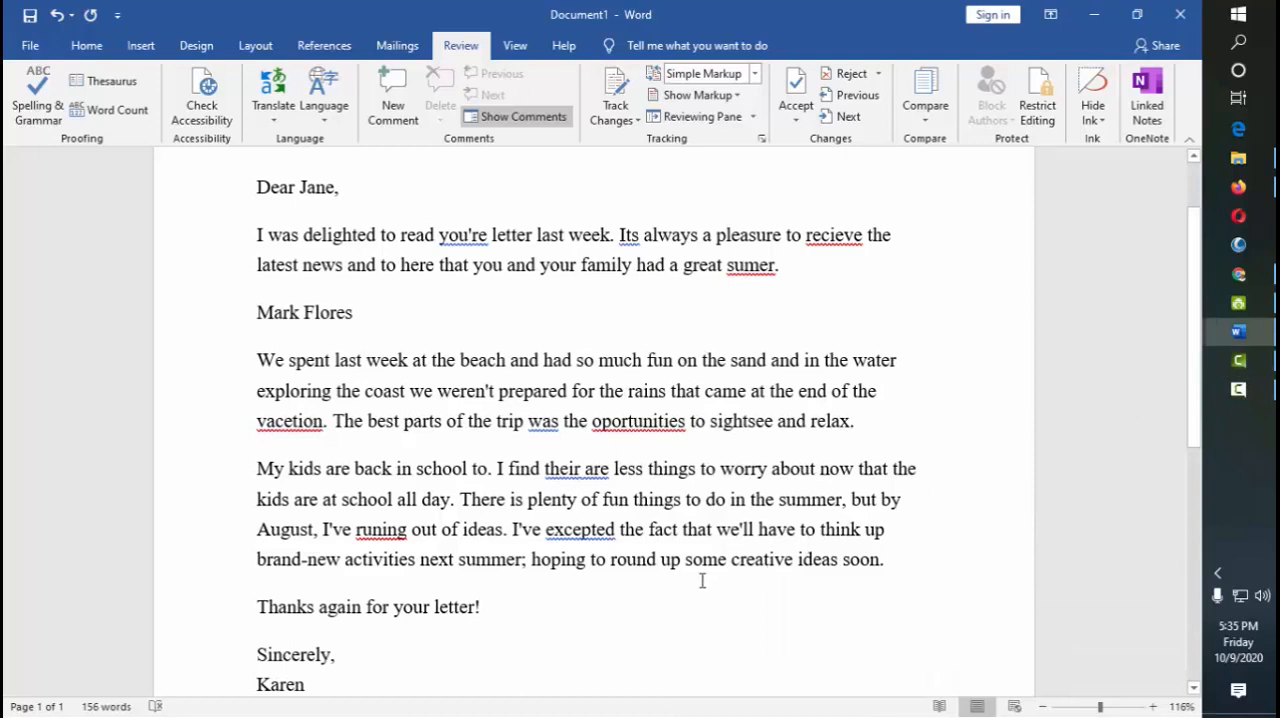
# Add a line below the letter's signature reading "Thank you Mr." followed by the person's surname
pyautogui.scroll(-1, 700, 580)
pyautogui.click(432, 228)
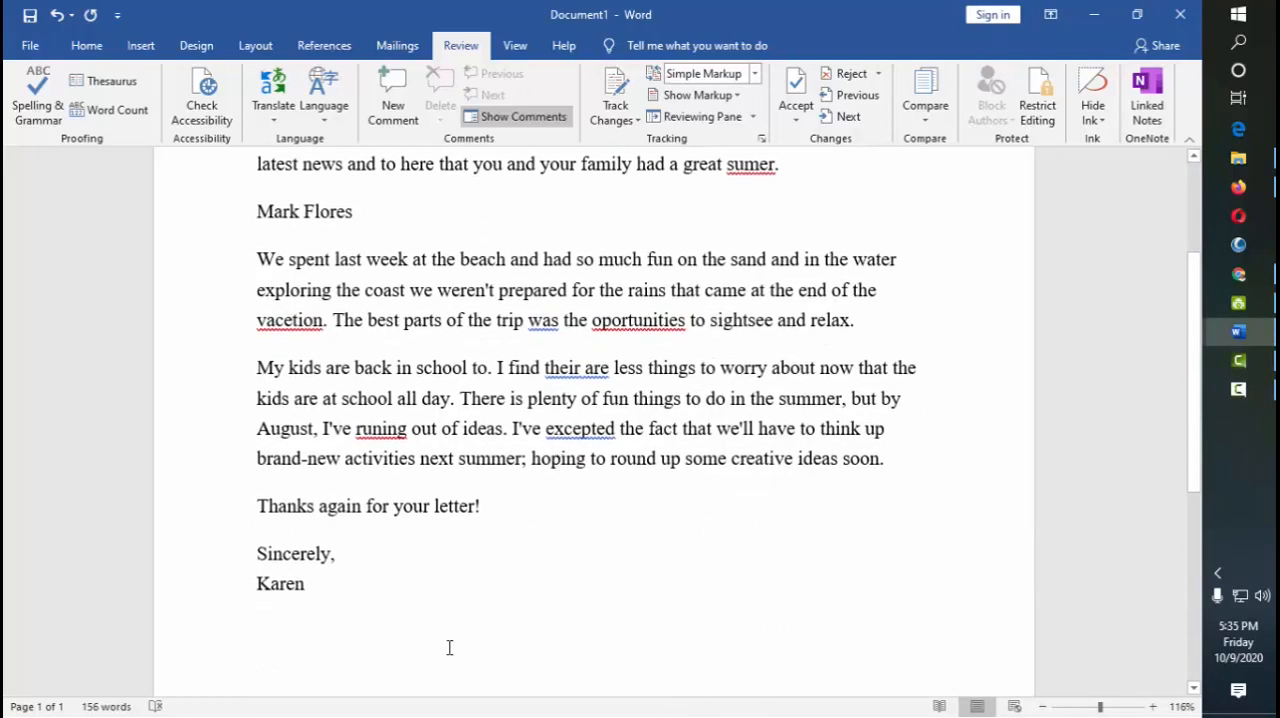
pyautogui.click(408, 641)
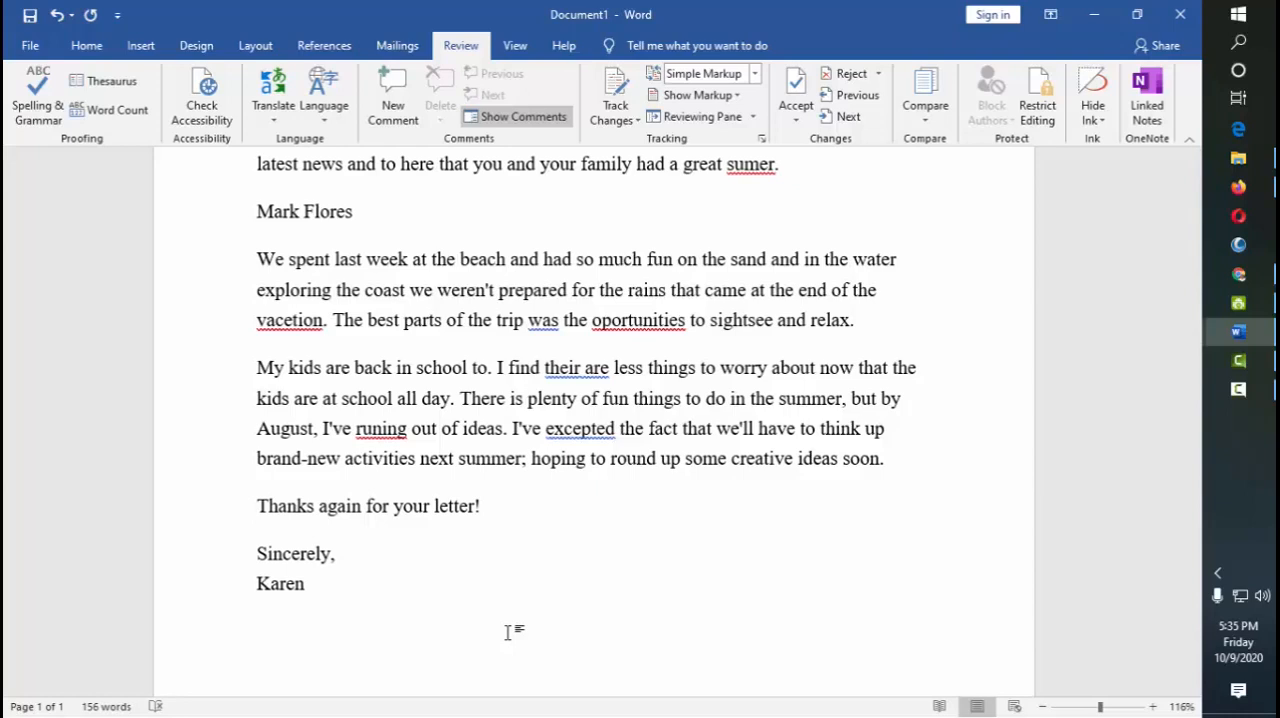
pyautogui.write('ank you Mr. ')
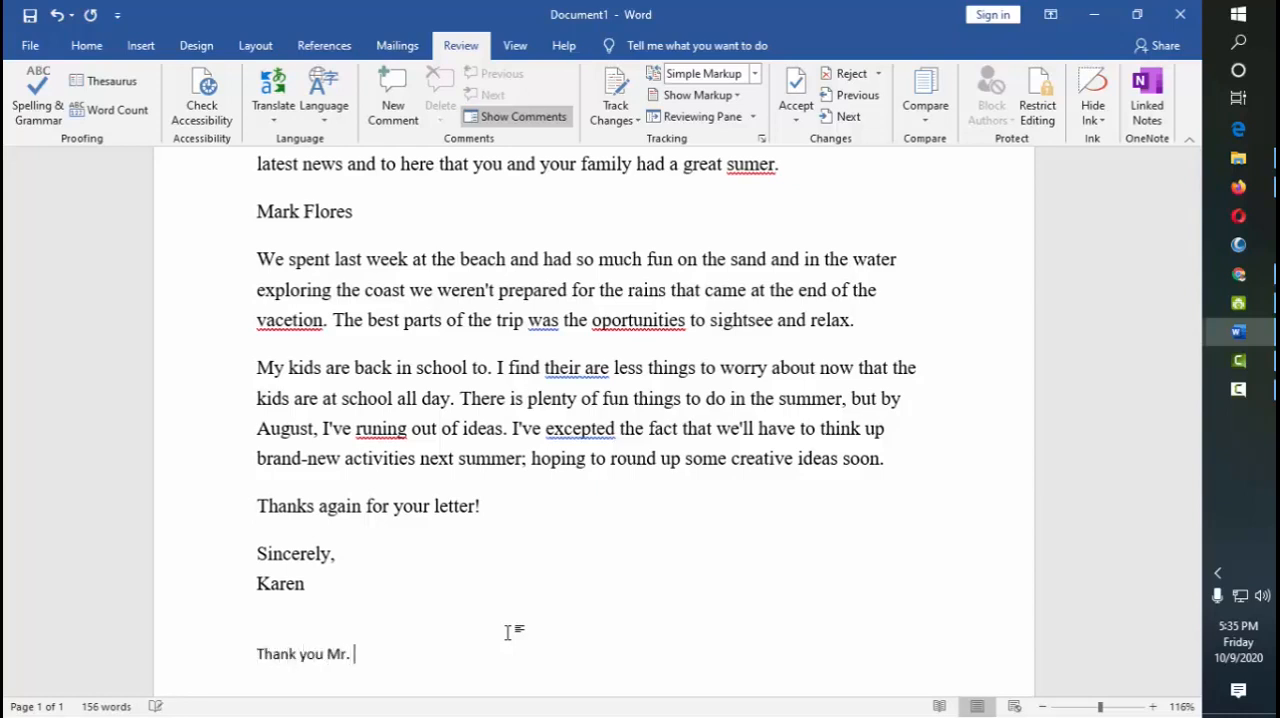
pyautogui.write('Duhaylungsod')
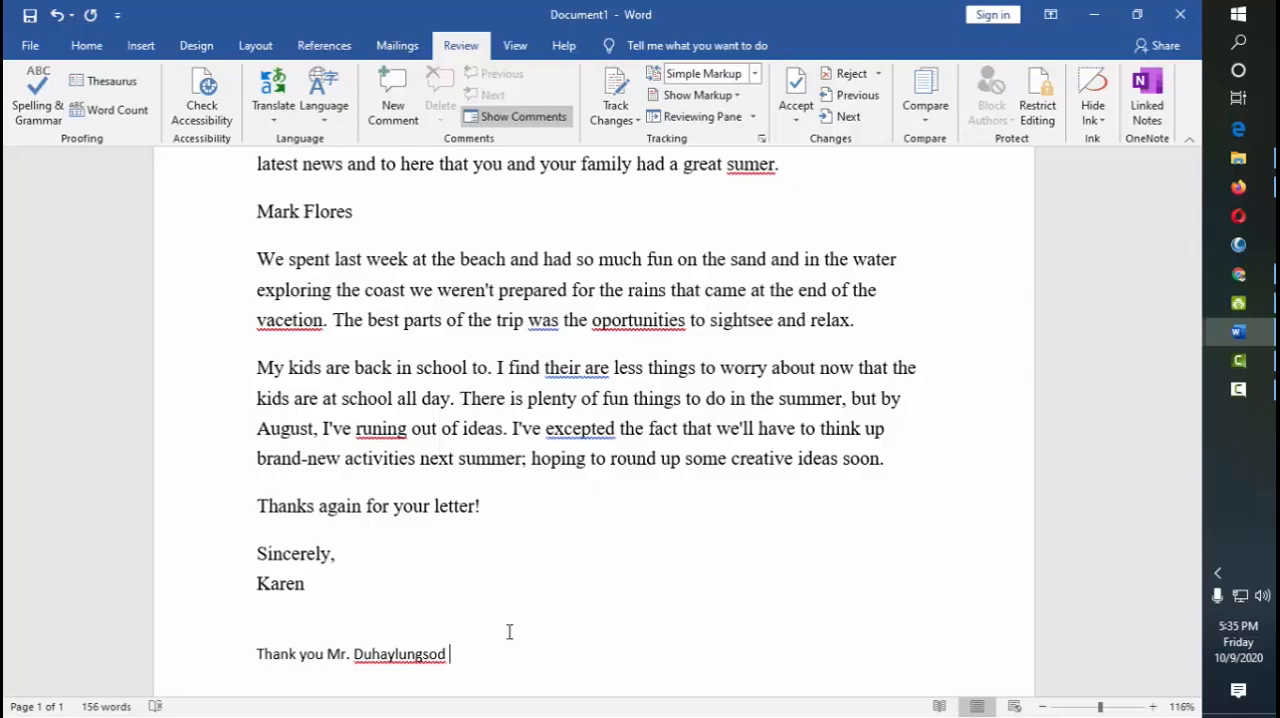
# Enlarge the font of the thank-you line below the signature and end the line with a period
pyautogui.tripleClick(509, 631)
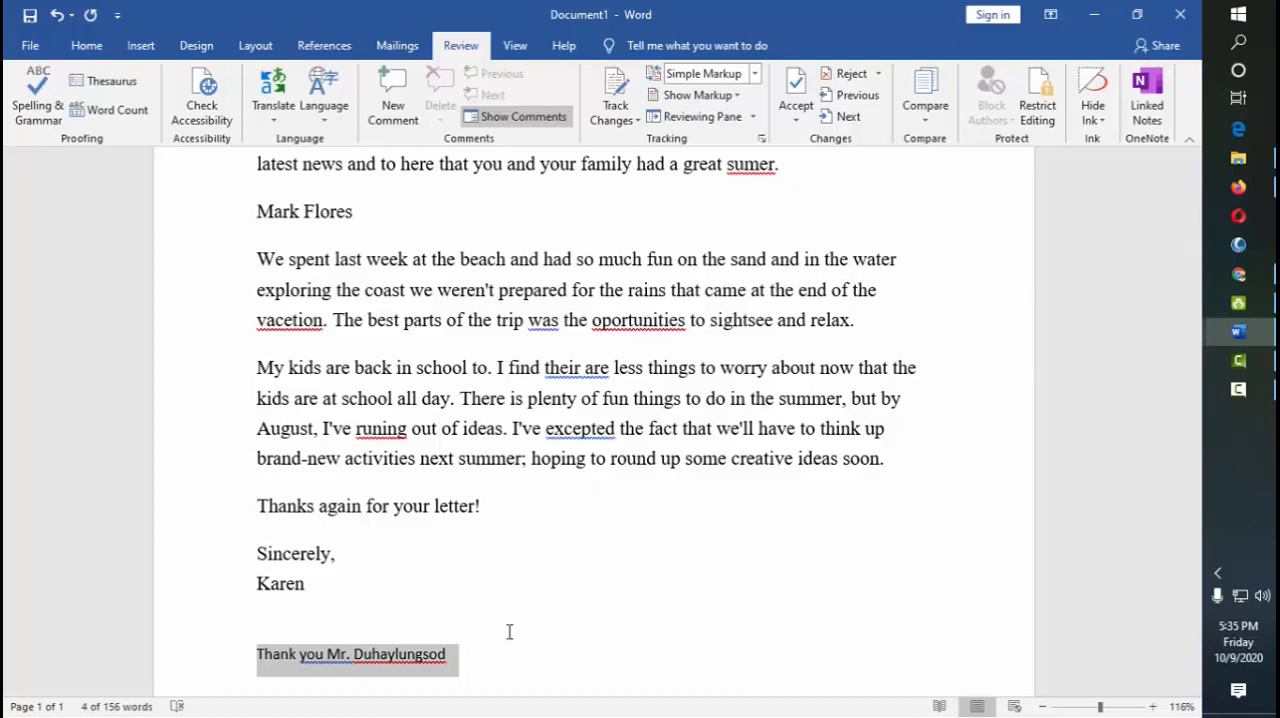
pyautogui.hotkey('ctrl', 'shift', '.')
pyautogui.hotkey('ctrl', 'shift', '.')
pyautogui.hotkey('ctrl', 'shift', '.')
pyautogui.hotkey('ctrl', 'shift', '.')
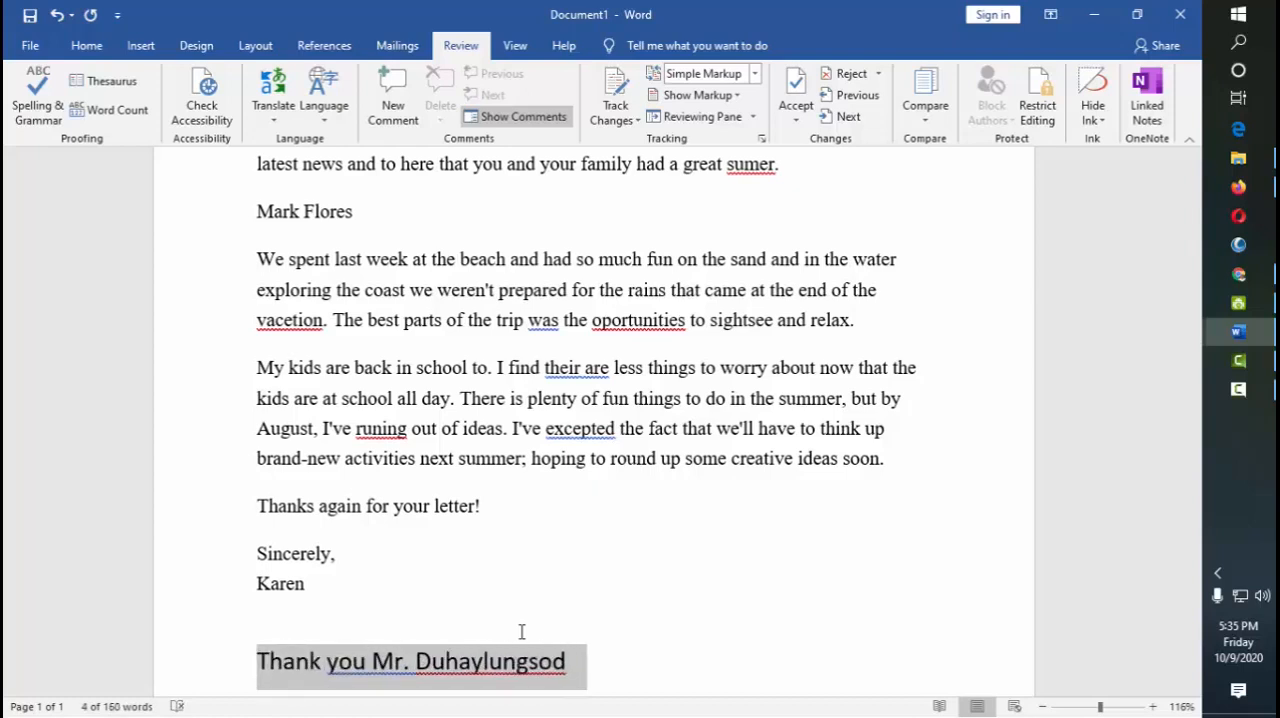
pyautogui.scroll(-3, 620, 597)
pyautogui.click(694, 526)
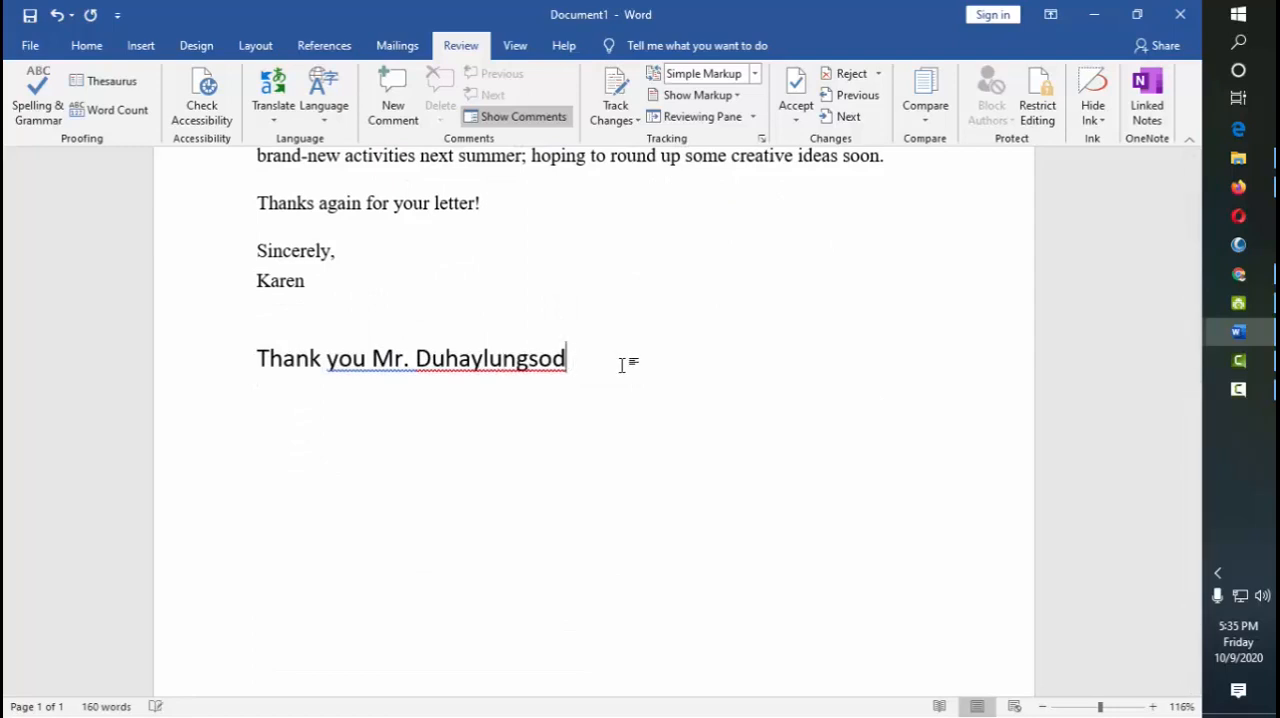
pyautogui.write('.')
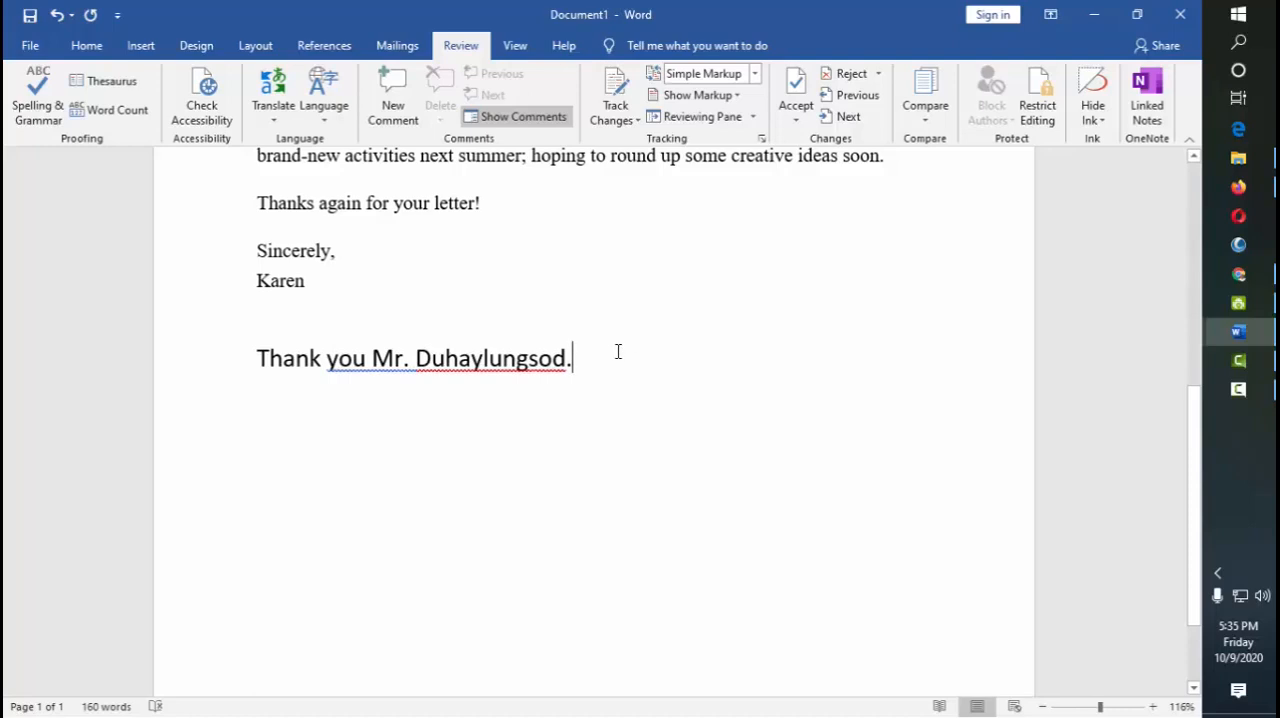
# Ignore all spelling flags for the surname in the thank-you line and accept the grammar suggestion adding a comma after "you"
pyautogui.scroll(3, 626, 369)
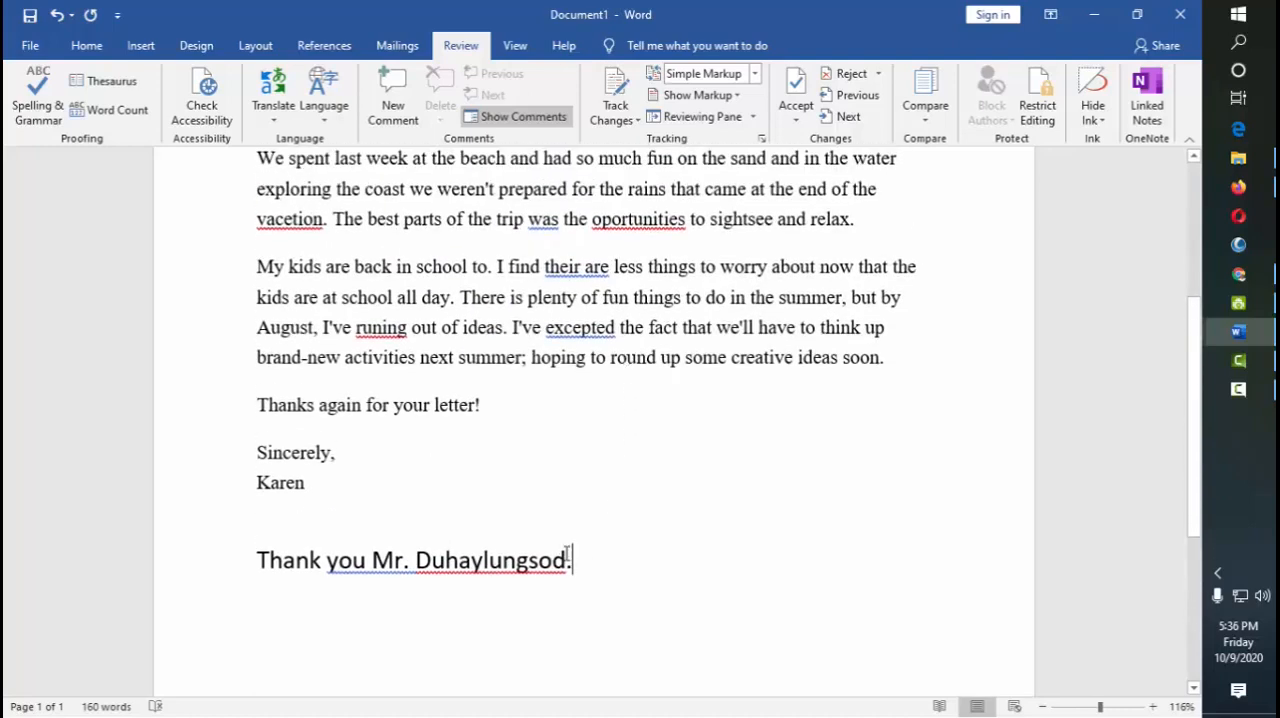
pyautogui.rightClick(518, 564)
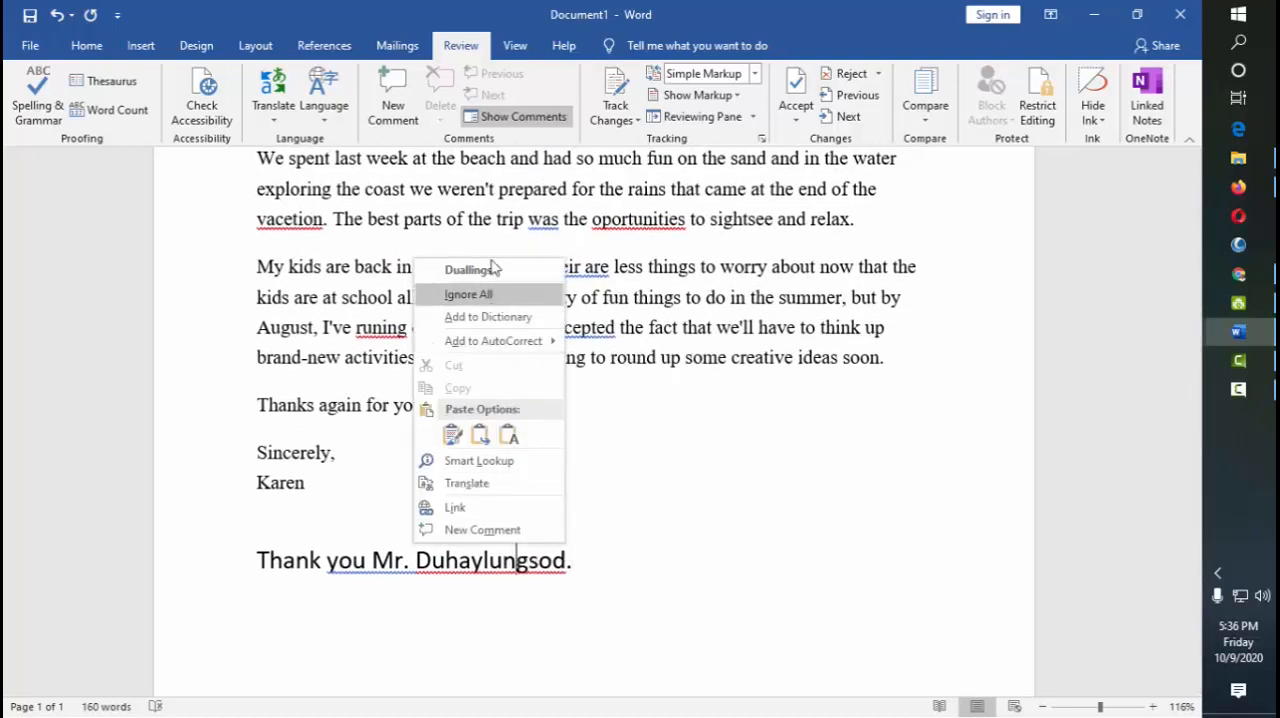
pyautogui.click(500, 297)
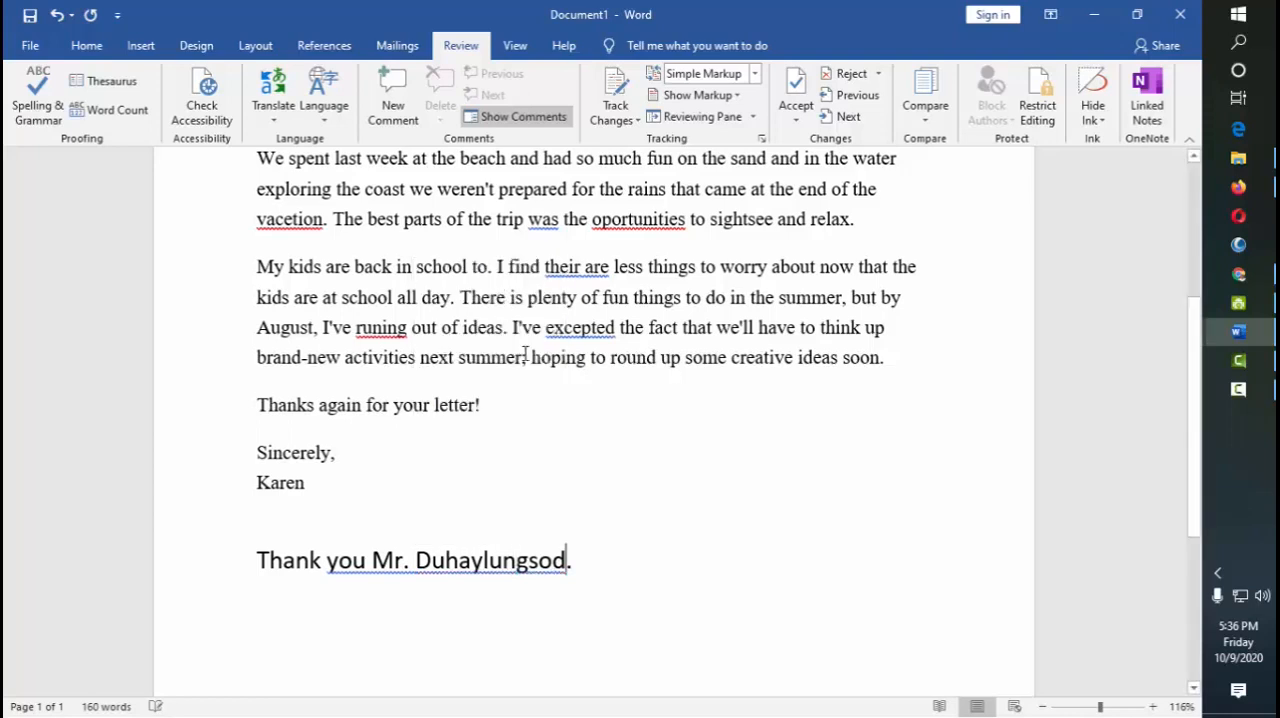
pyautogui.rightClick(393, 560)
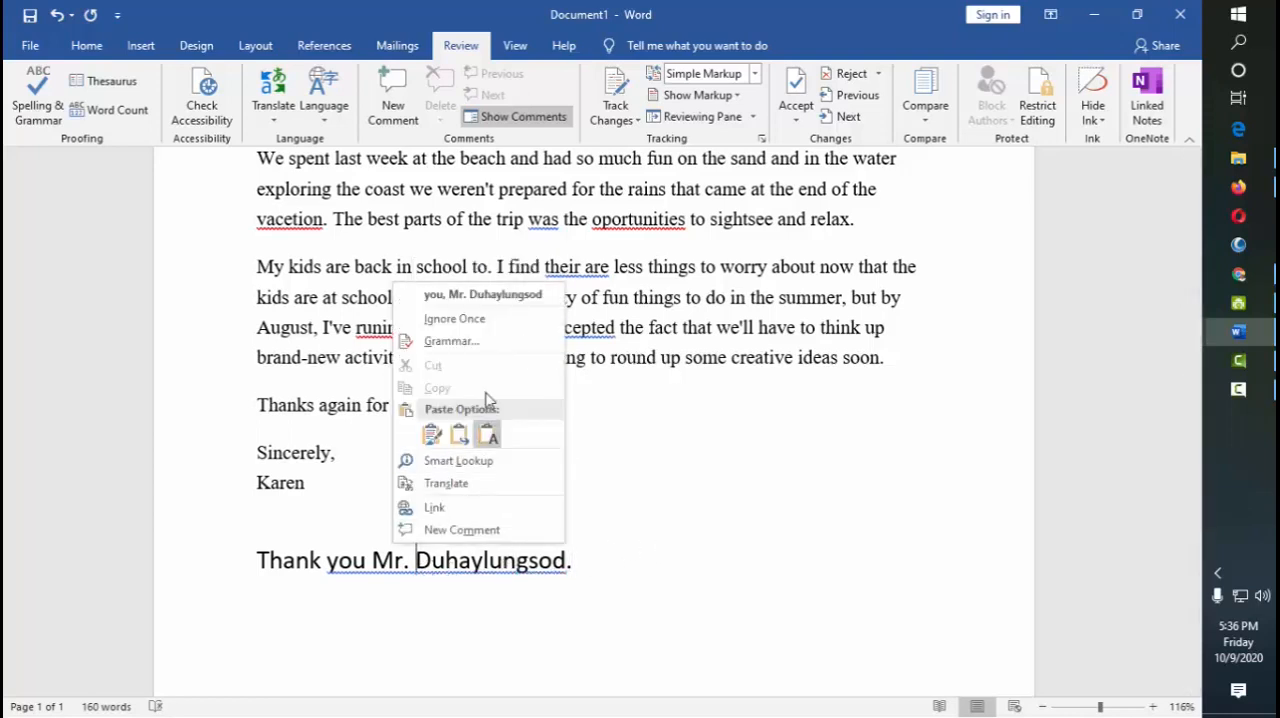
pyautogui.click(488, 298)
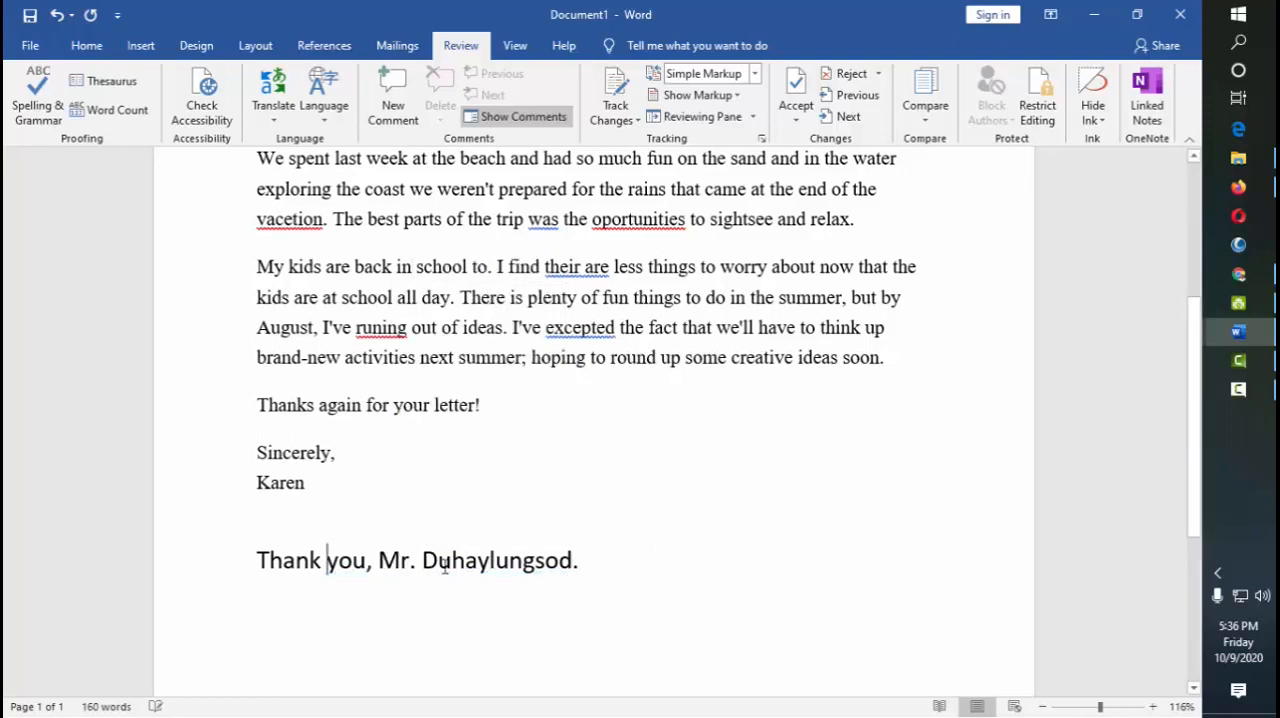
# Remove the comma after "you" in the thank-you line and ignore the resulting grammar flag once
pyautogui.click(370, 562)
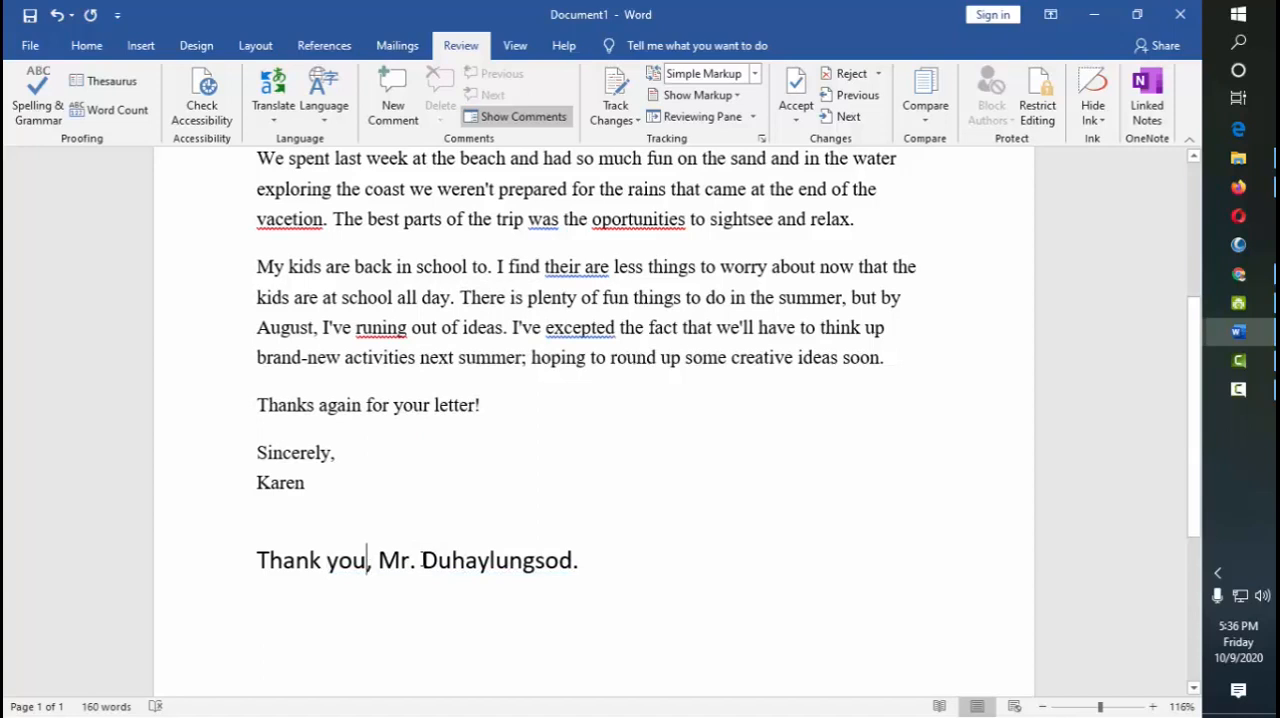
pyautogui.click(378, 563)
pyautogui.press('BackSpace')
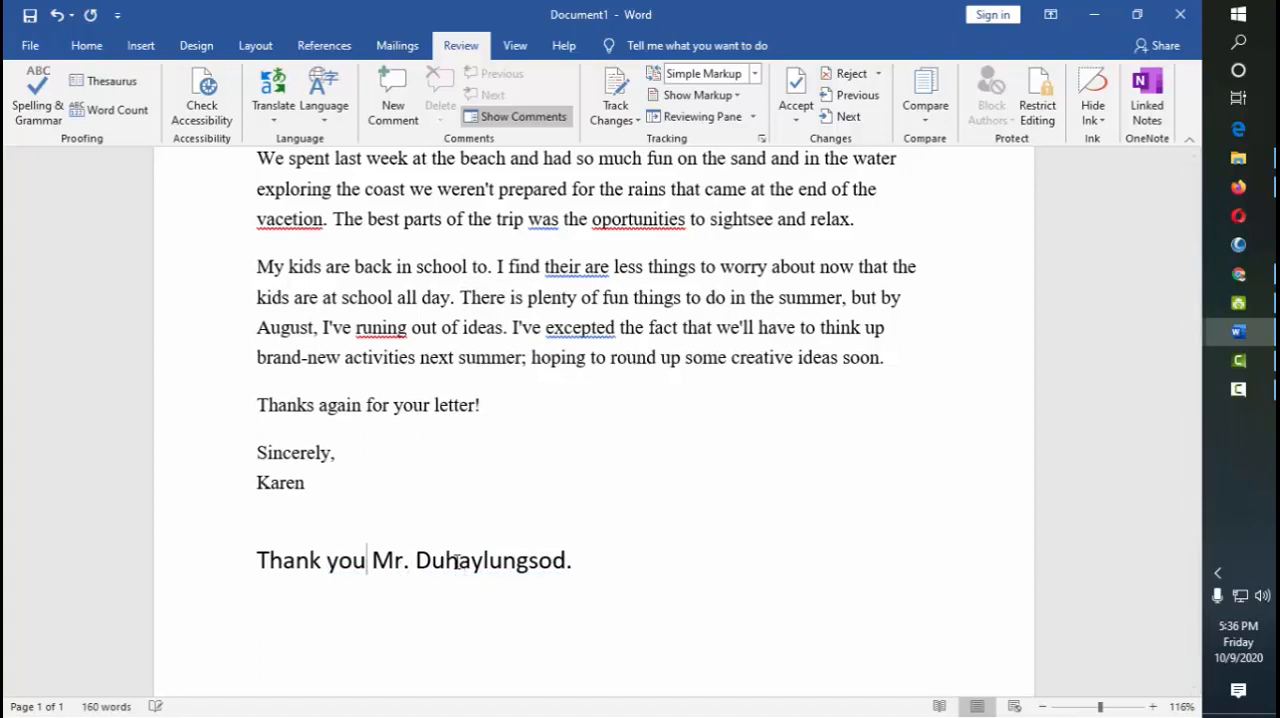
pyautogui.click(515, 560)
pyautogui.rightClick(483, 563)
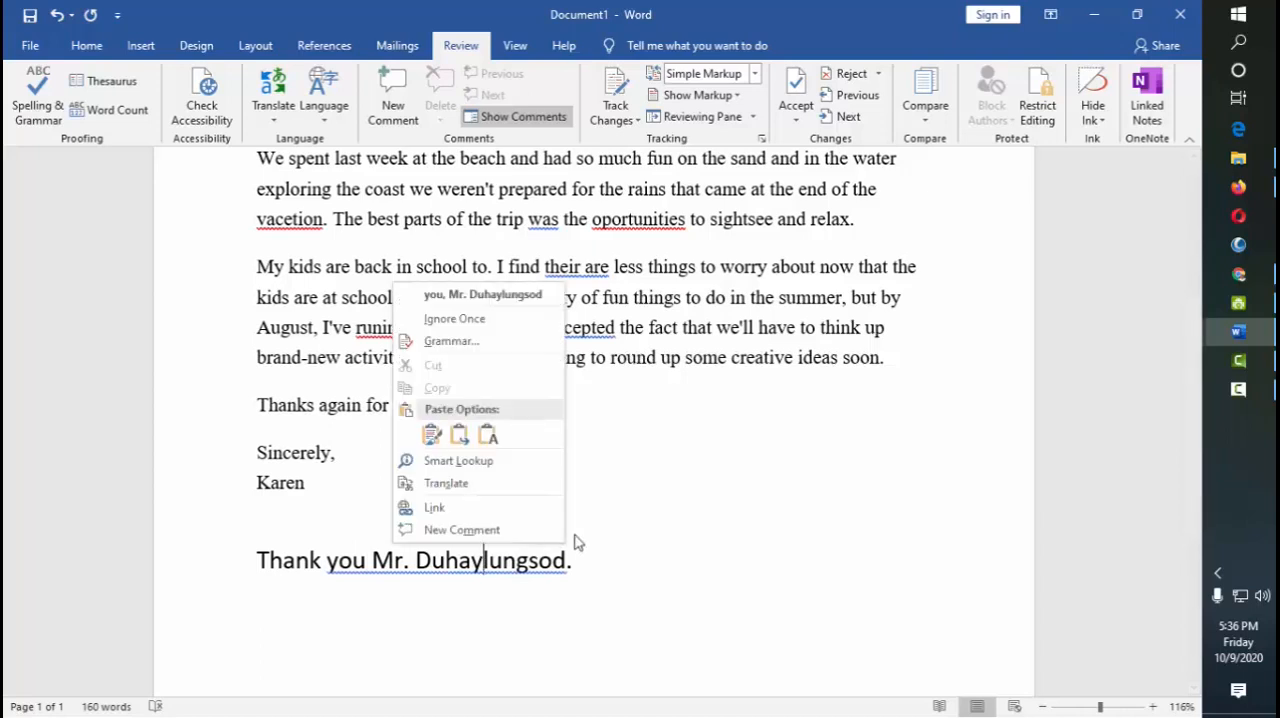
pyautogui.click(499, 320)
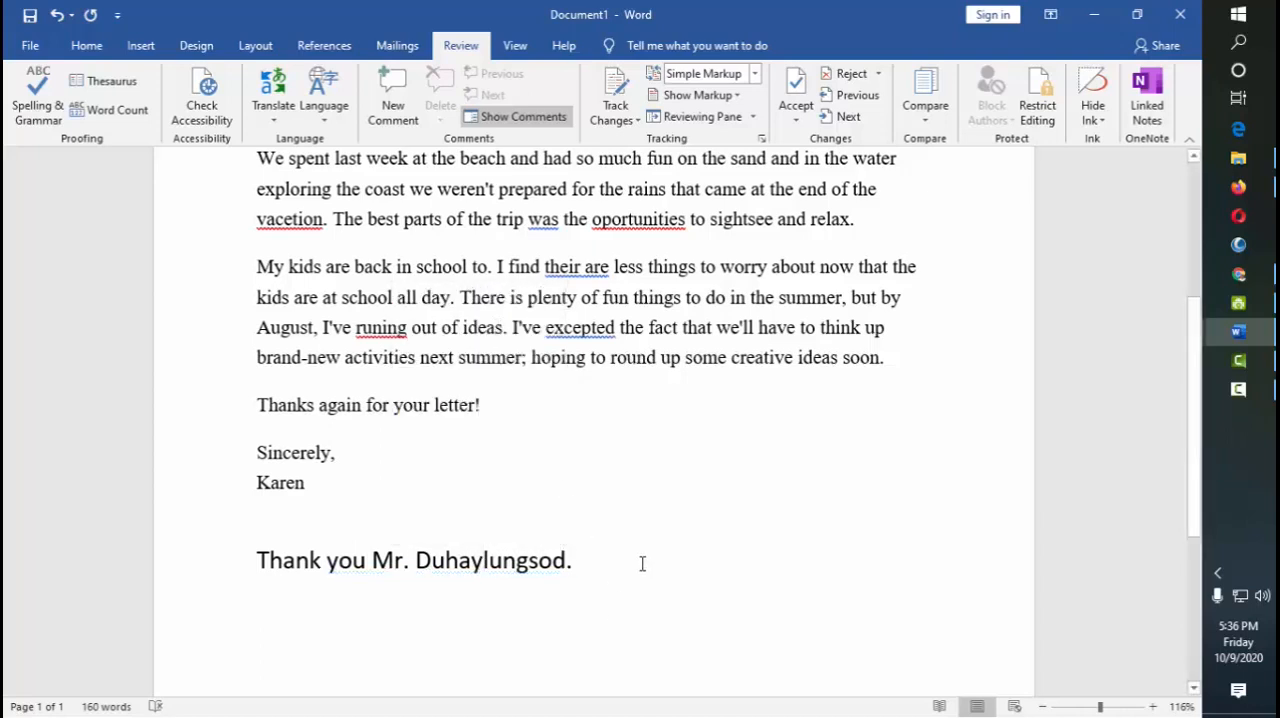
pyautogui.click(643, 562)
# Run the spelling and grammar check and accept "your", "It's", "receive" and "summer" in the letter's first paragraph
pyautogui.scroll(5, 656, 541)
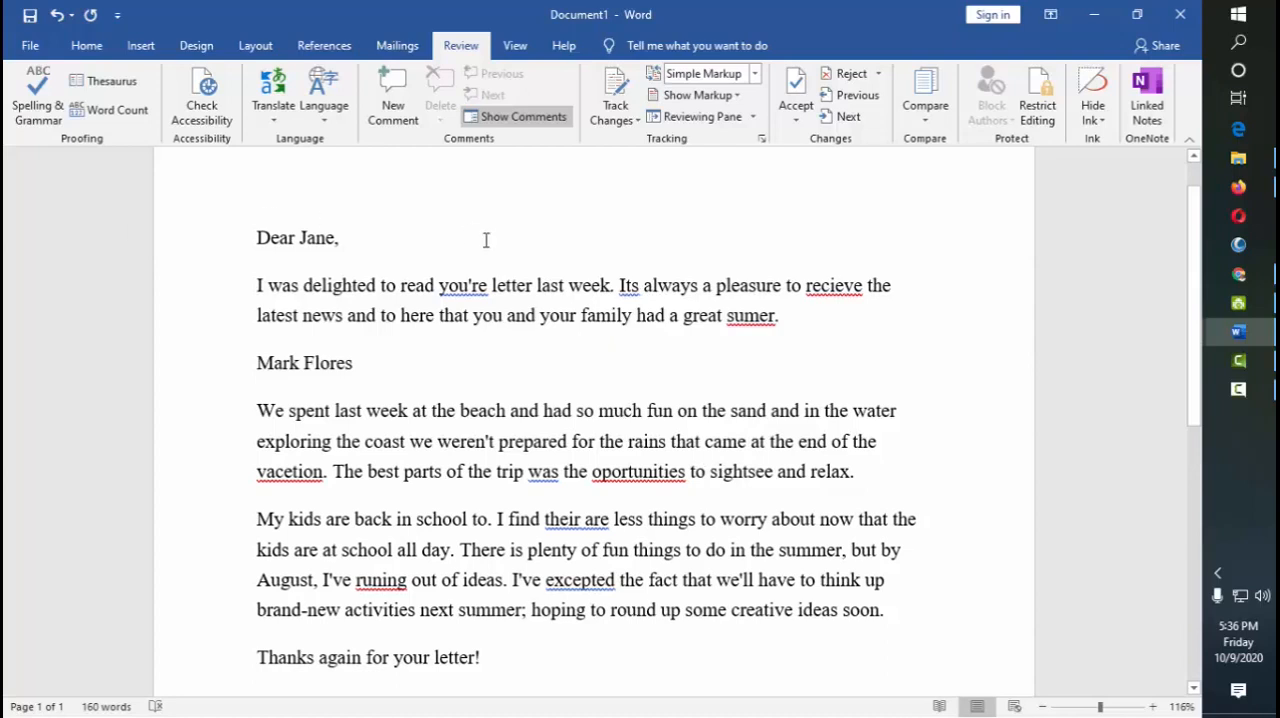
pyautogui.scroll(-2, 630, 298)
pyautogui.scroll(1, 637, 304)
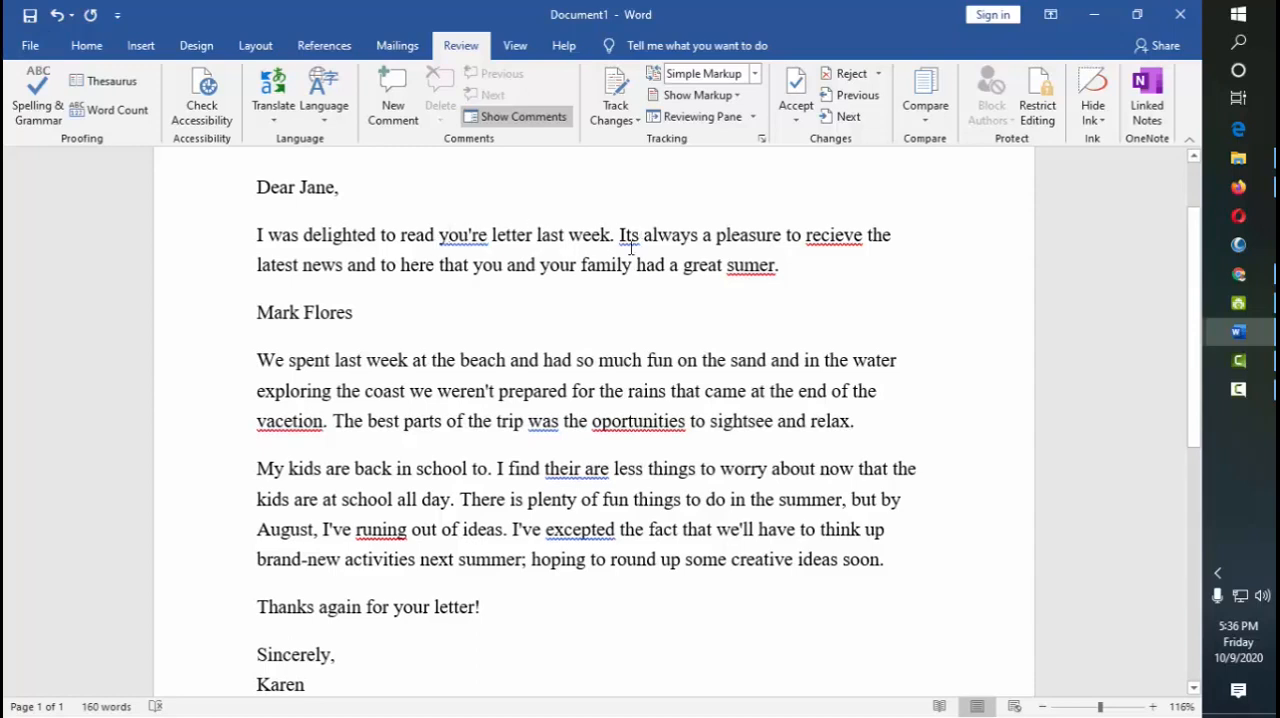
pyautogui.rightClick(466, 238)
pyautogui.press('Escape')
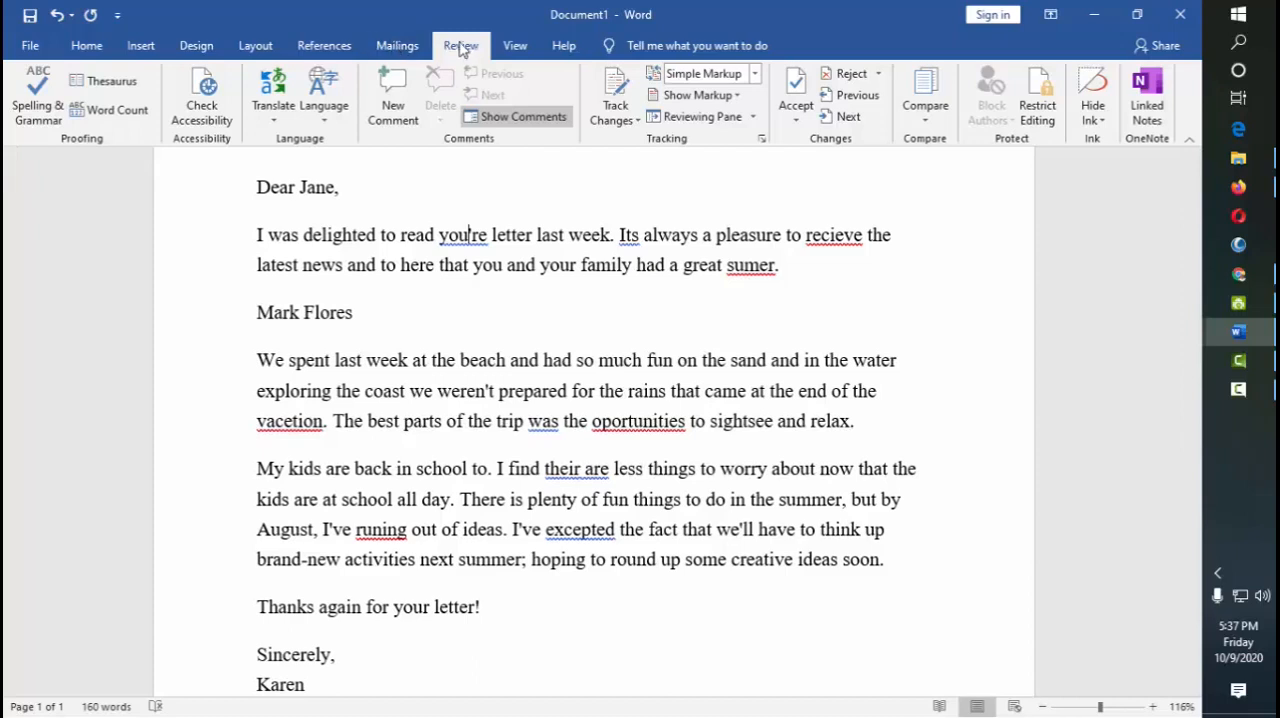
pyautogui.click(38, 105)
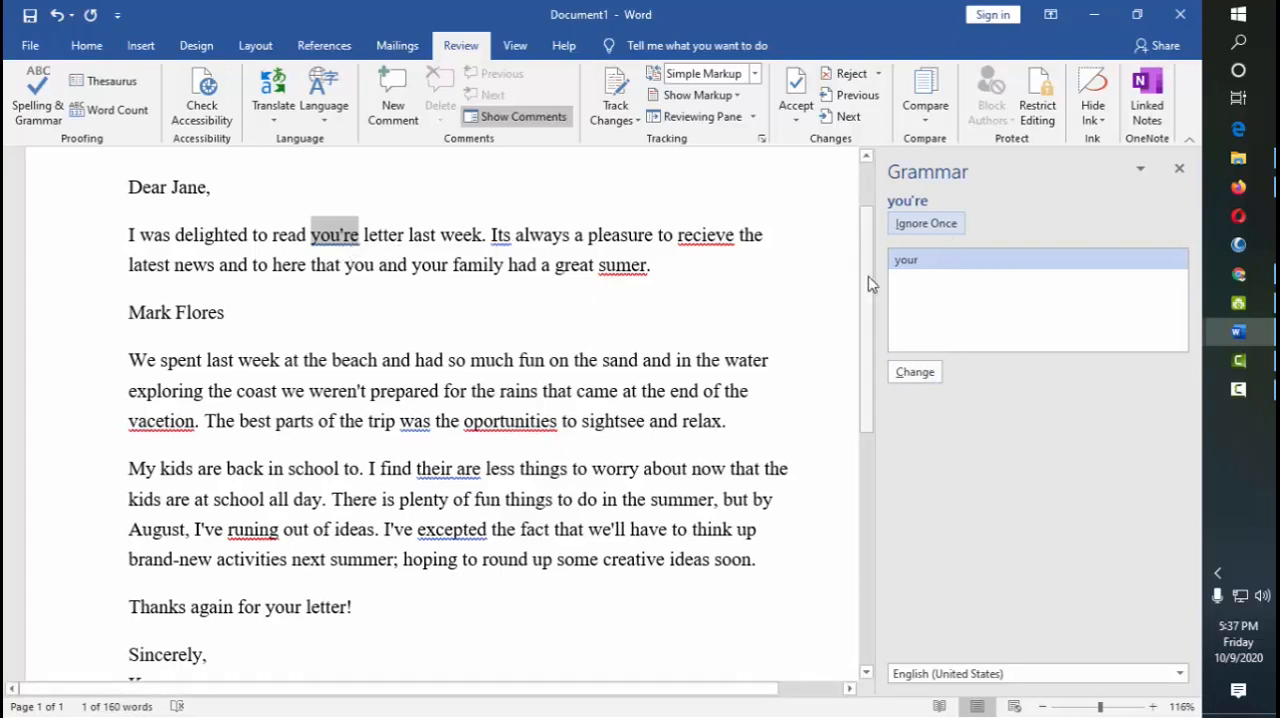
pyautogui.click(921, 377)
pyautogui.click(921, 377)
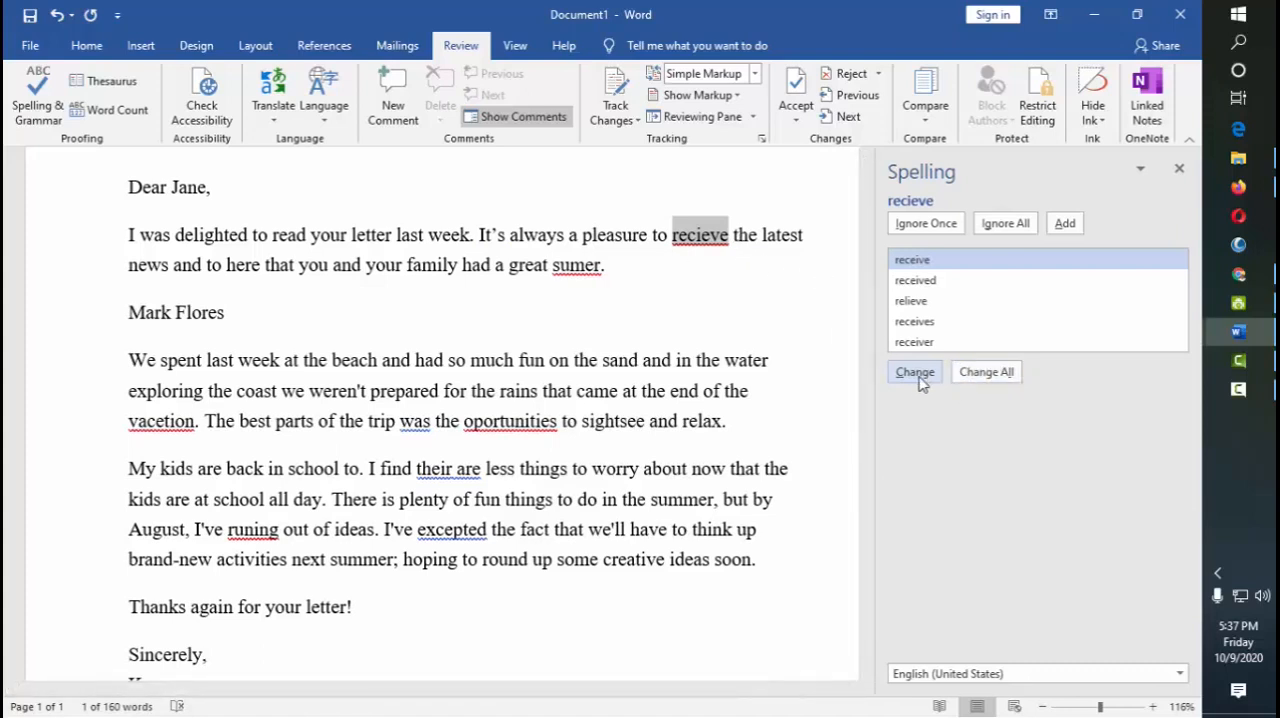
pyautogui.click(915, 375)
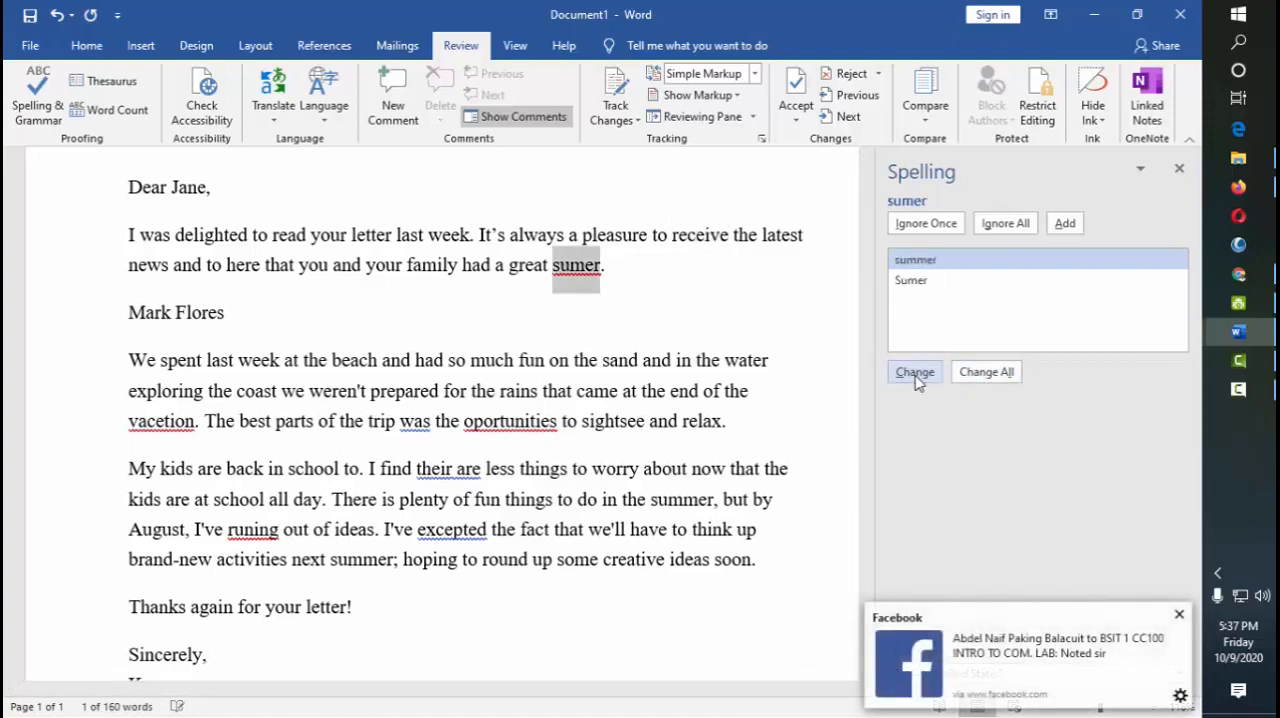
pyautogui.click(915, 373)
# Accept the suggestions "vacation", "opportunities" and "were" in the paragraph about the beach trip
pyautogui.click(915, 373)
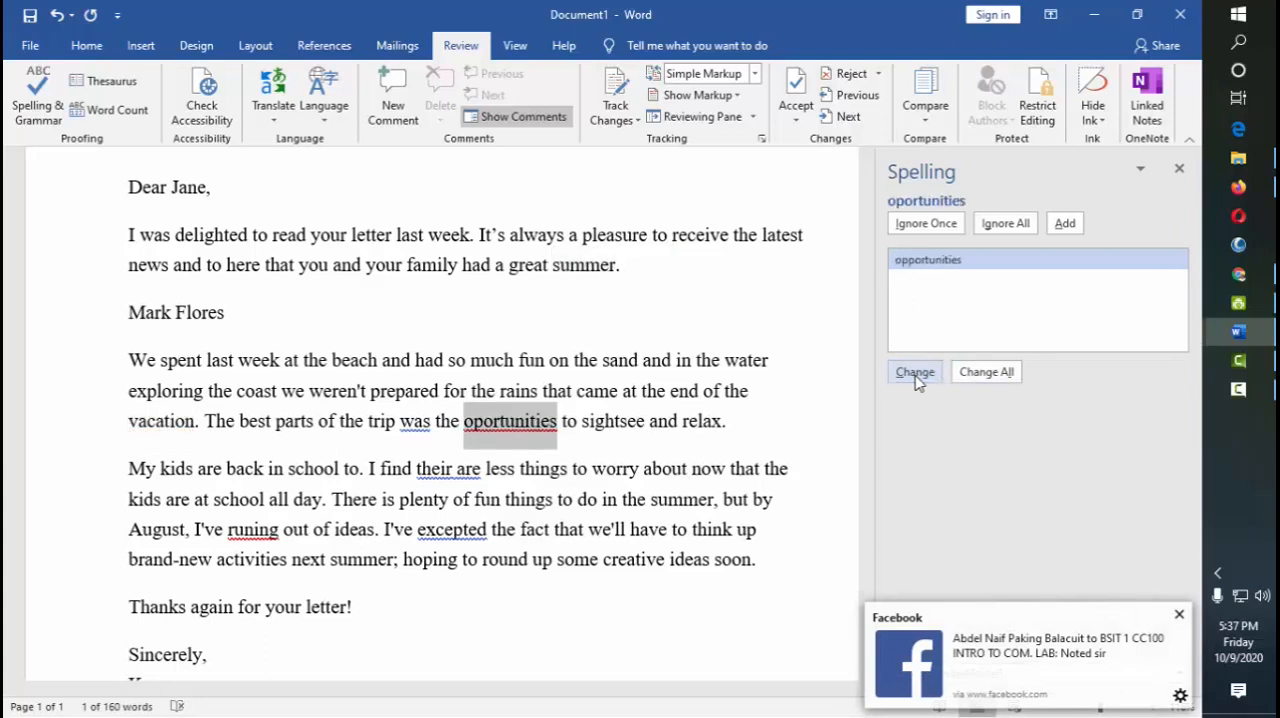
pyautogui.click(915, 373)
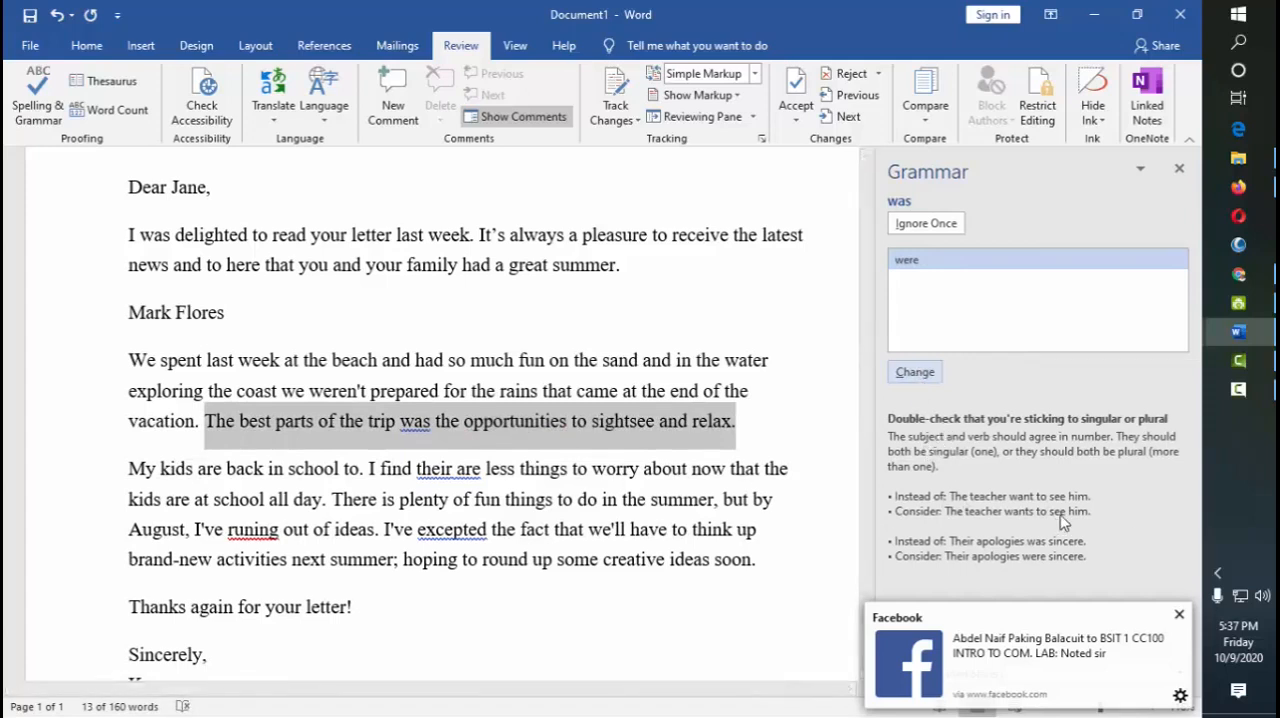
pyautogui.click(1178, 614)
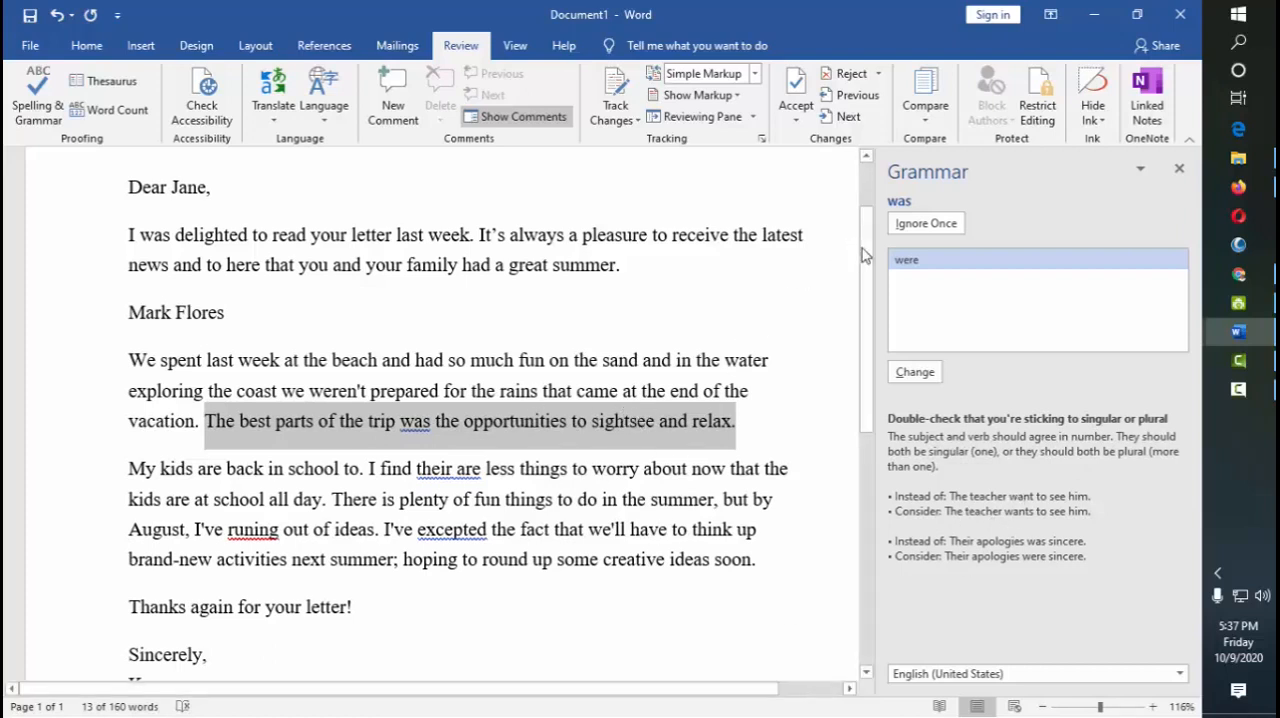
pyautogui.moveTo(866, 250); pyautogui.dragTo(869, 310)
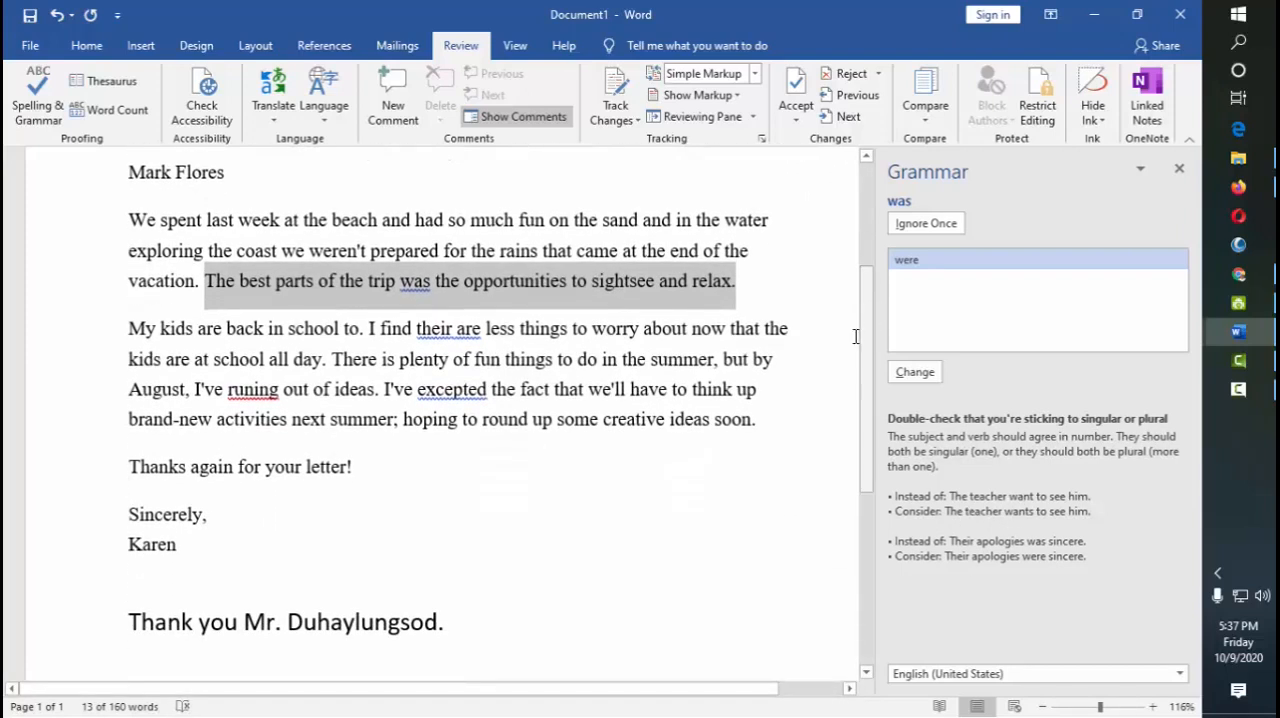
pyautogui.click(923, 374)
# Accept "there are", "running" and "accepted" in the paragraph about the kids and finish the check
pyautogui.click(923, 374)
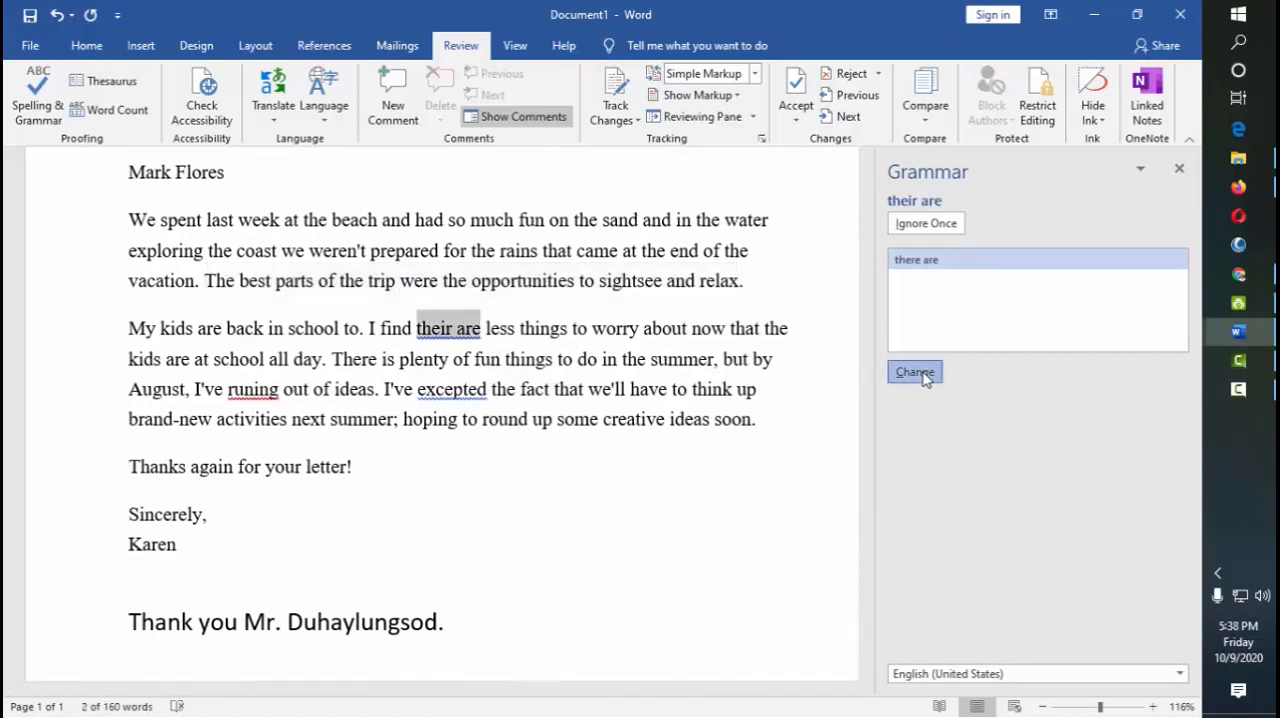
pyautogui.click(915, 372)
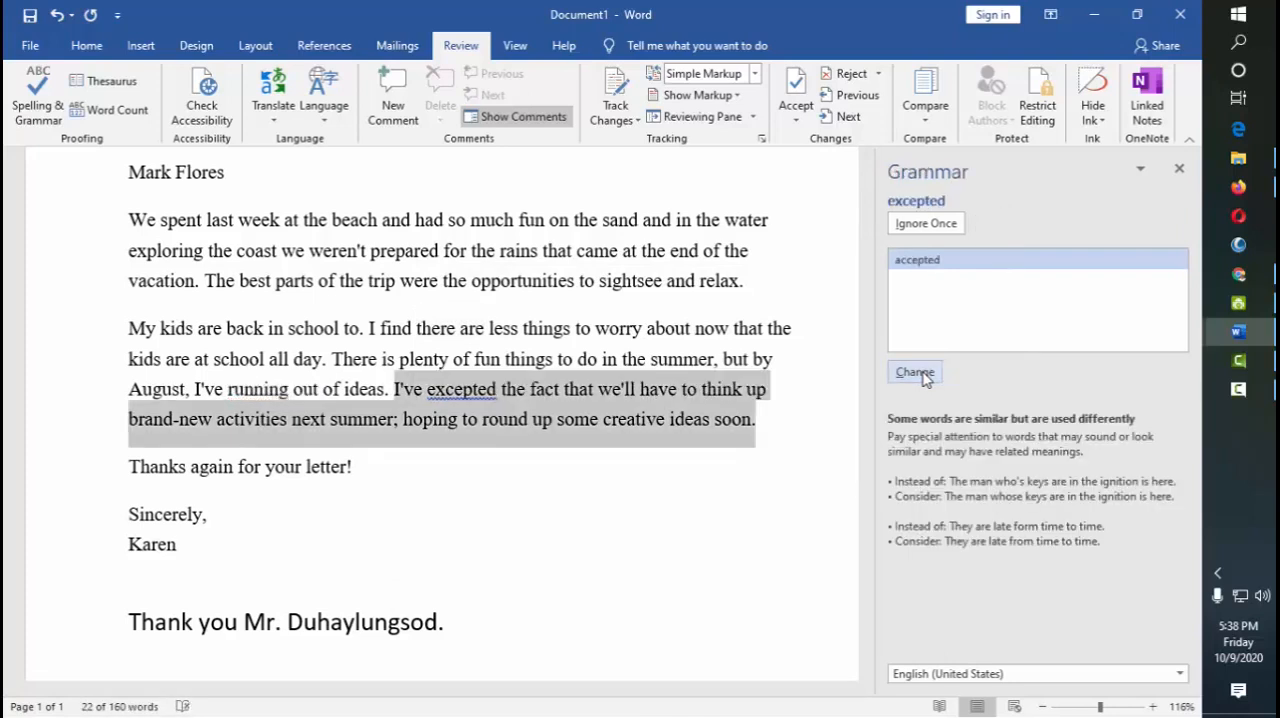
pyautogui.click(915, 372)
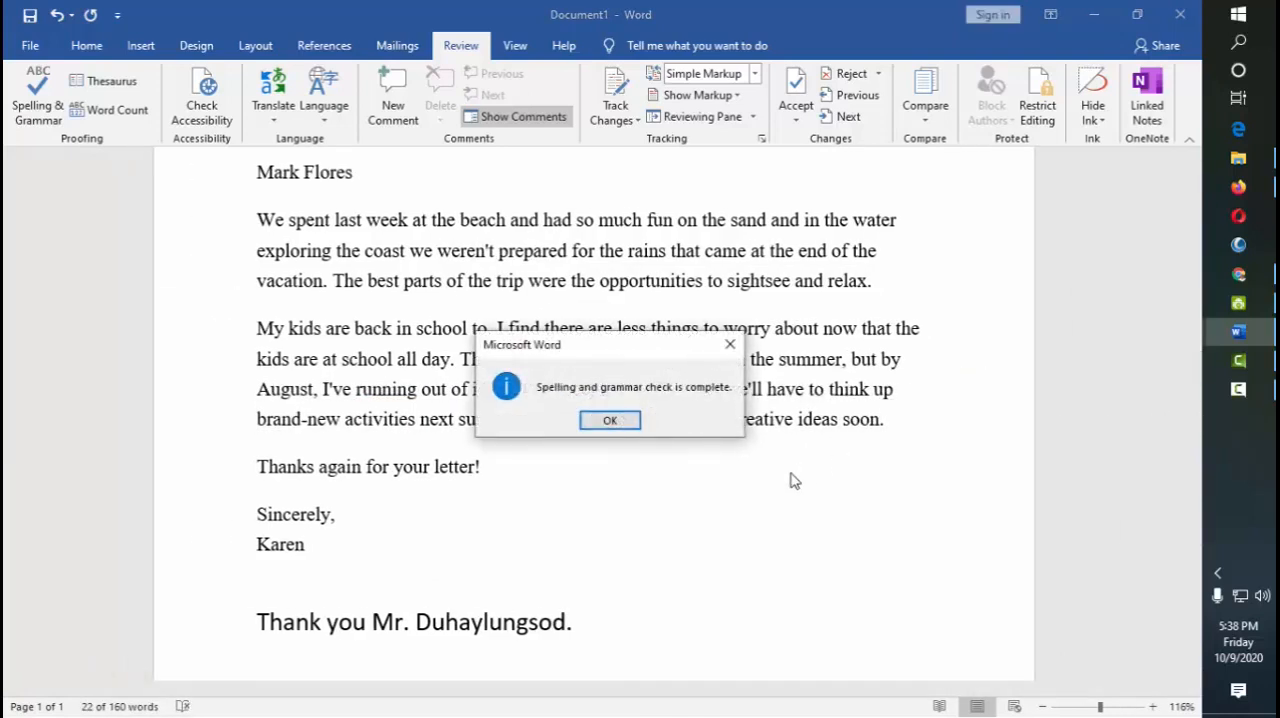
pyautogui.click(607, 422)
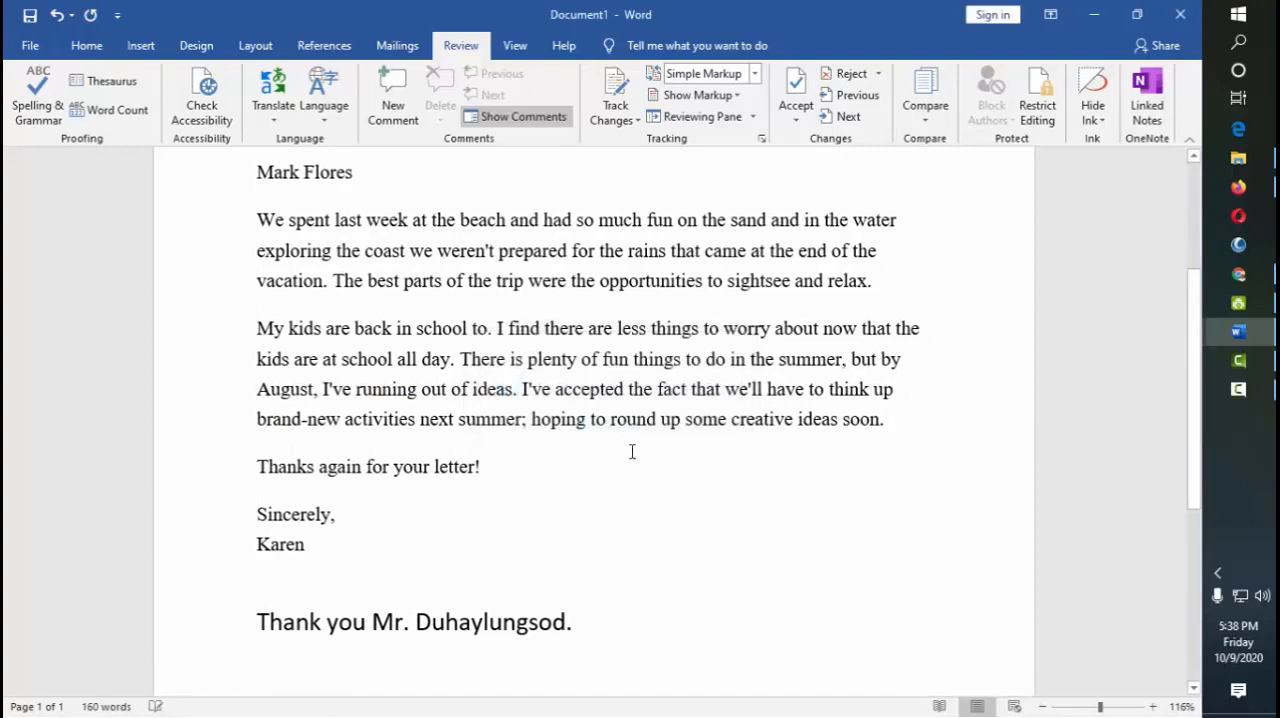
pyautogui.scroll(2, 620, 484)
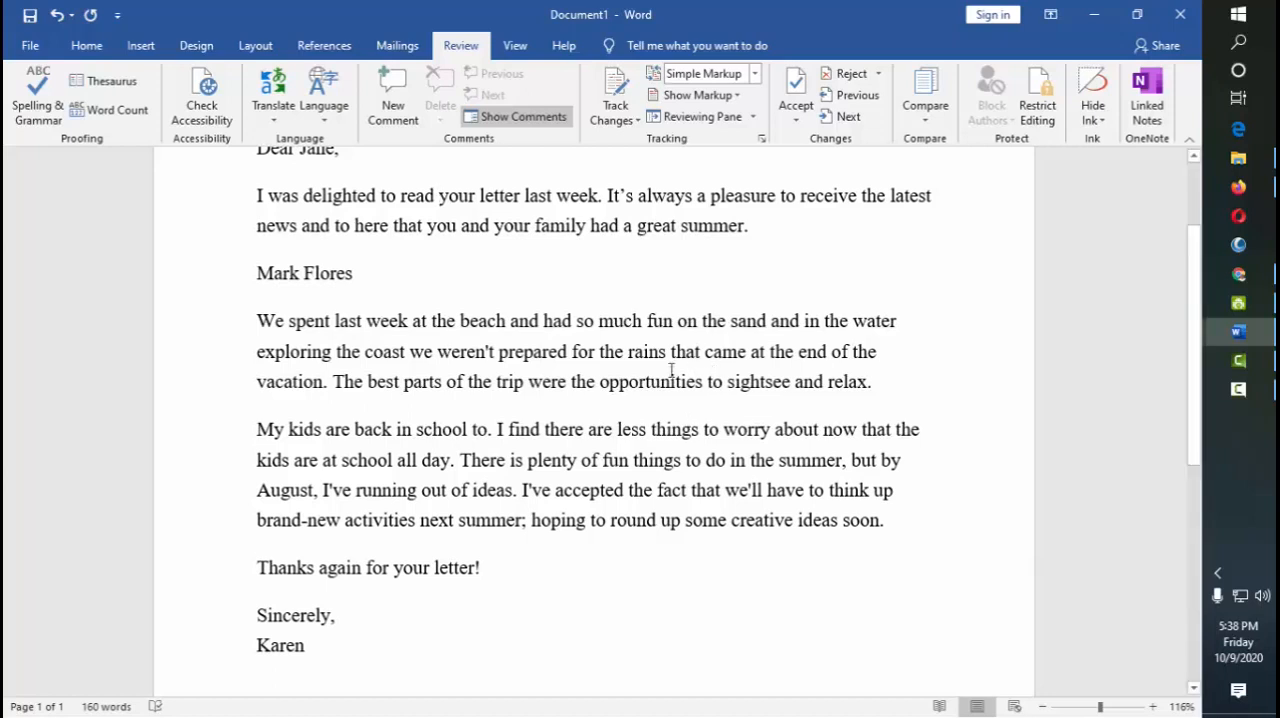
# Set the proofing exceptions to hide both spelling errors and grammar errors in Document1 only
pyautogui.click(28, 47)
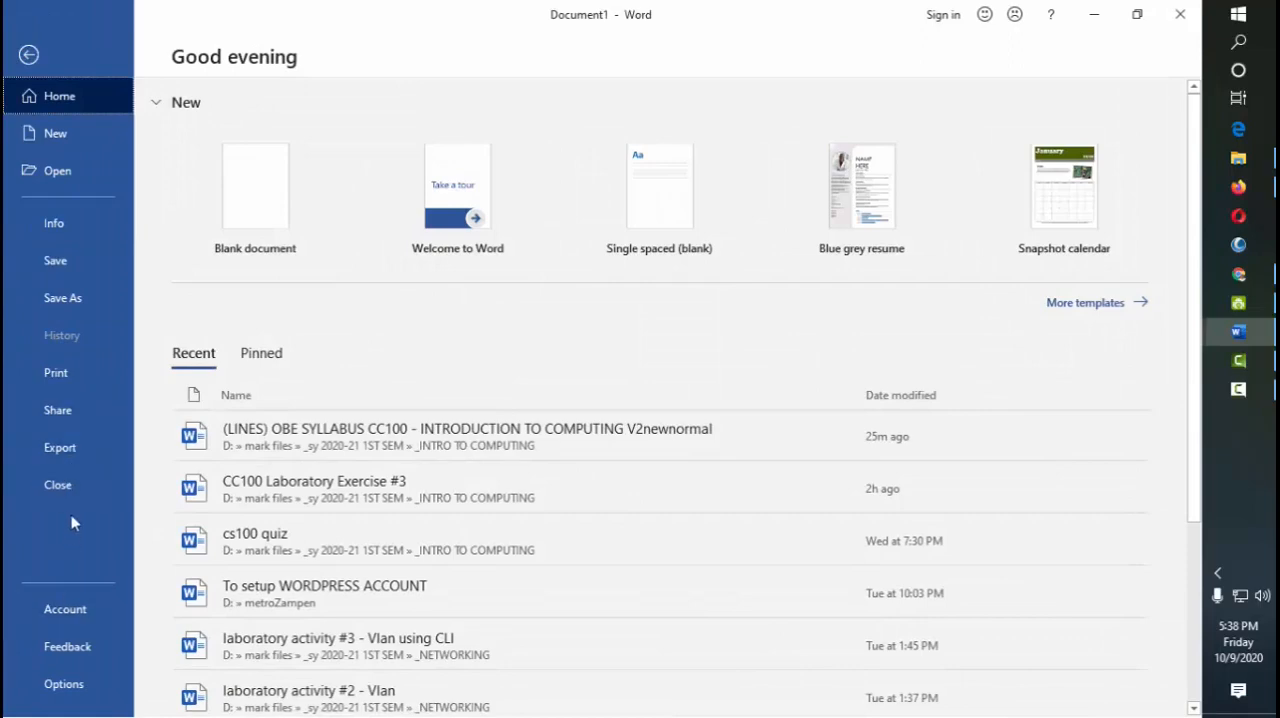
pyautogui.click(63, 684)
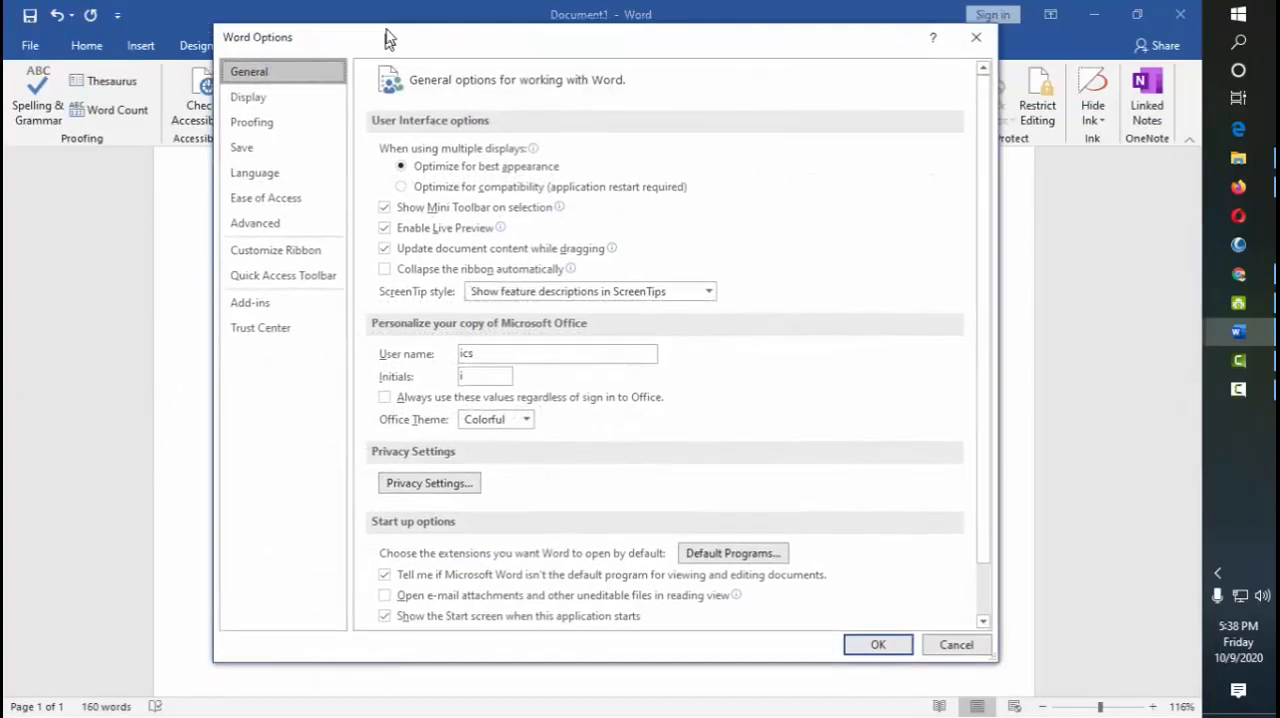
pyautogui.click(255, 117)
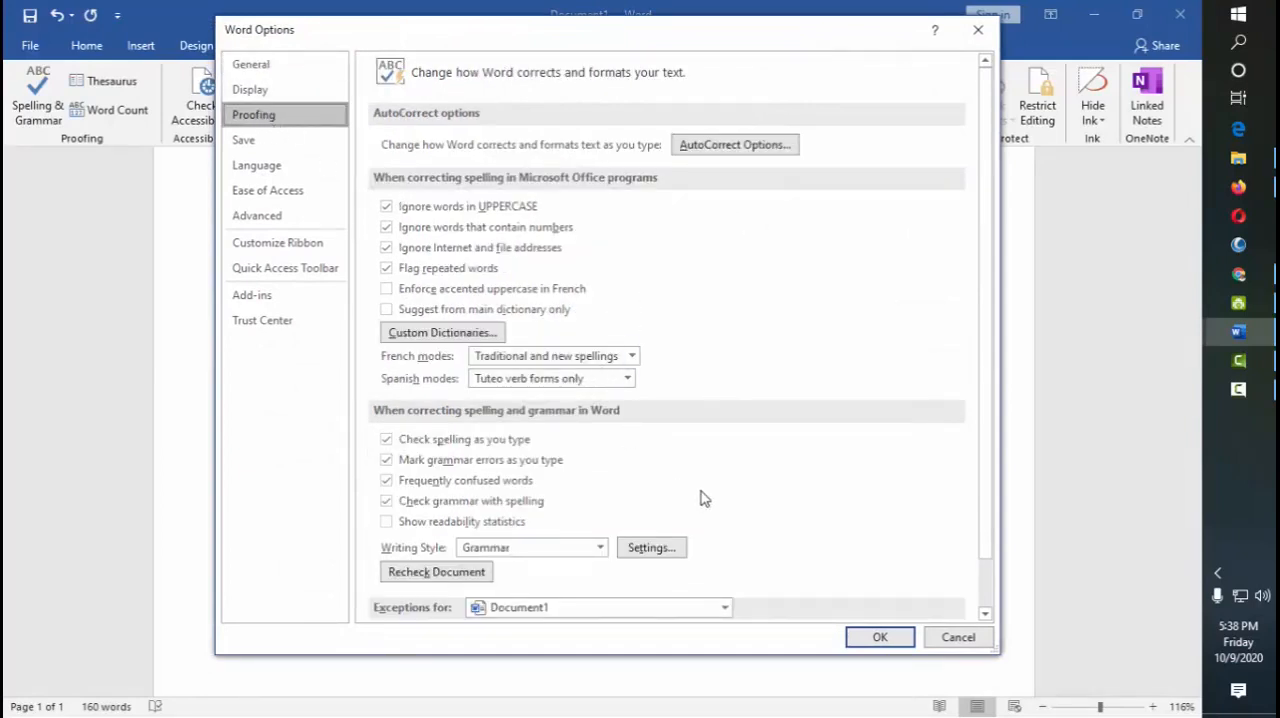
pyautogui.scroll(-1, 686, 510)
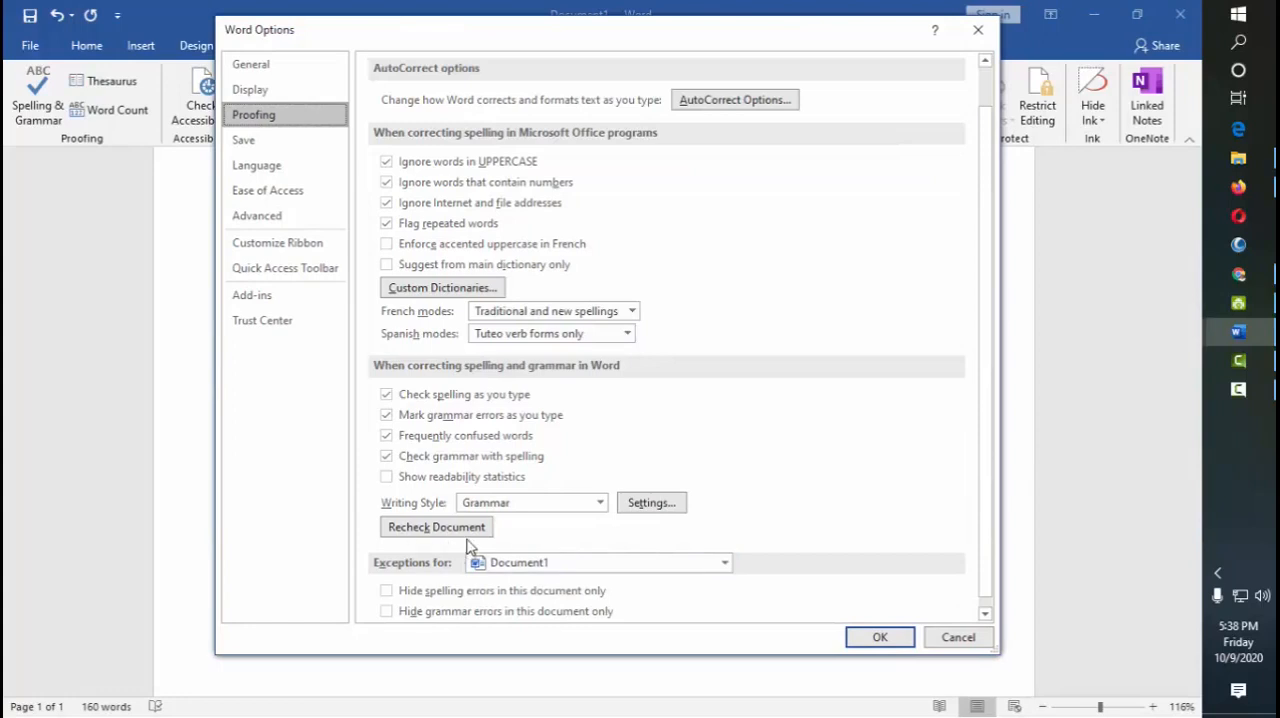
pyautogui.scroll(-1, 560, 555)
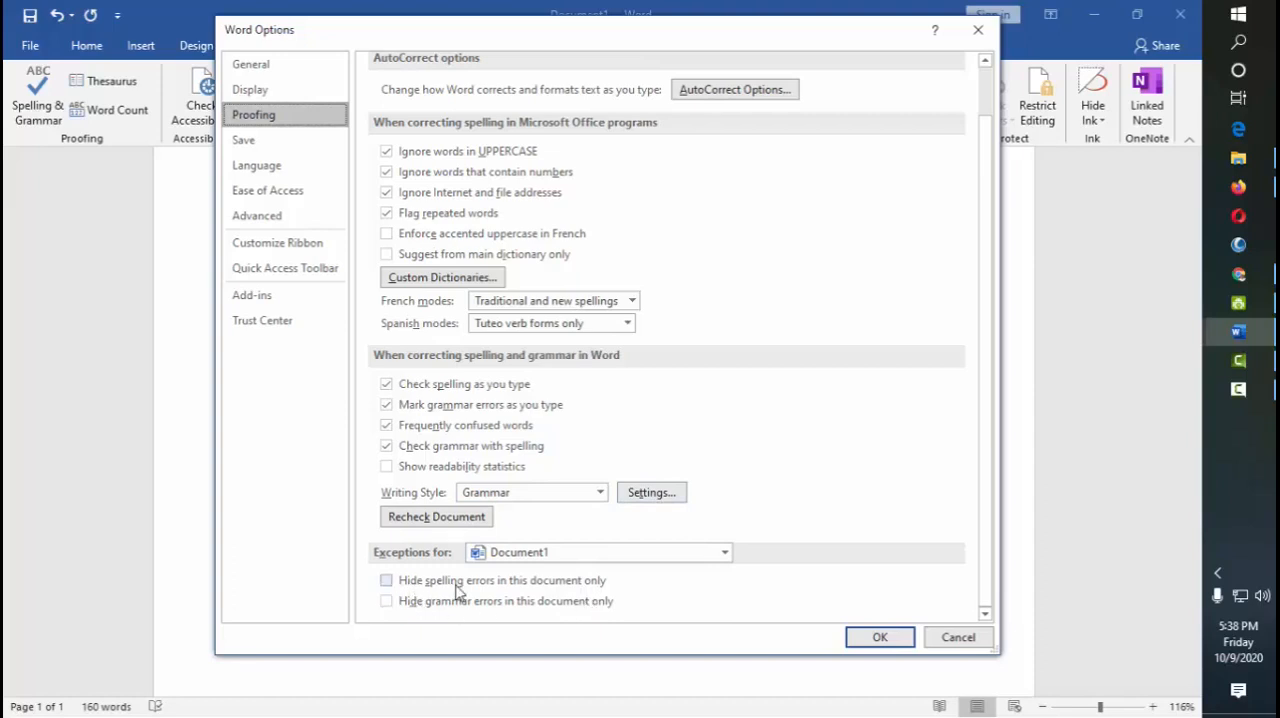
pyautogui.click(388, 582)
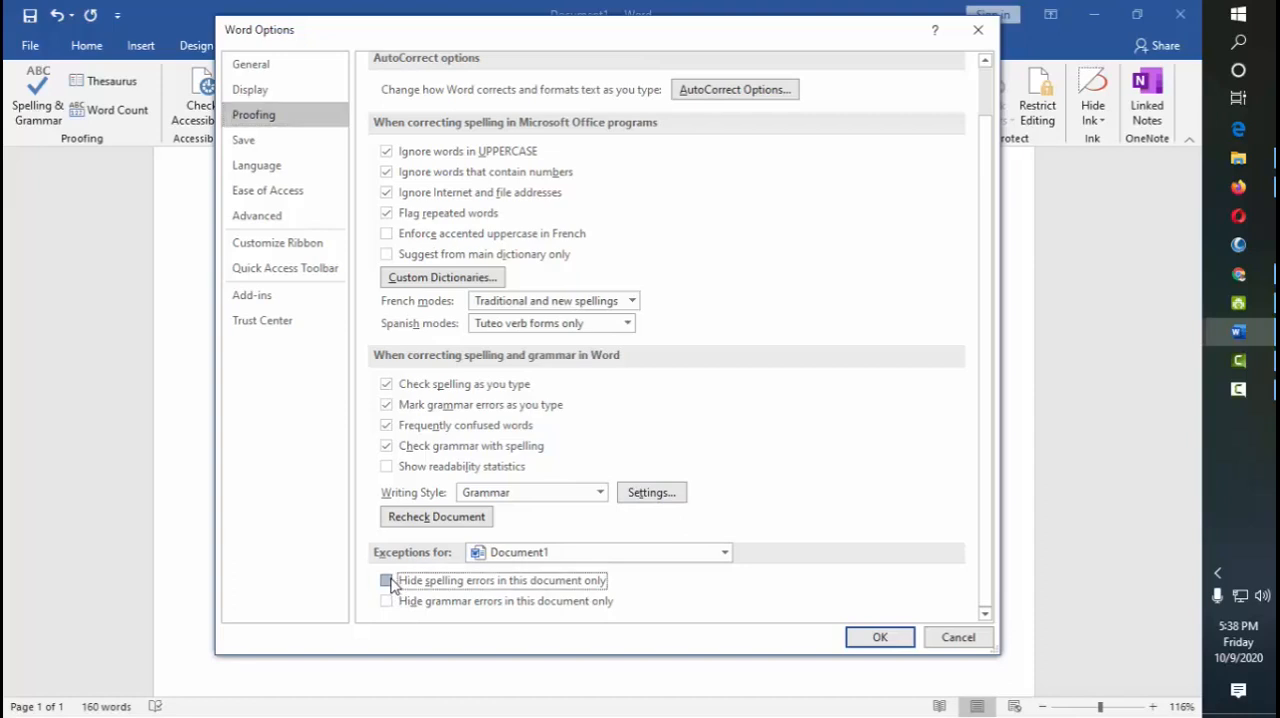
pyautogui.click(387, 601)
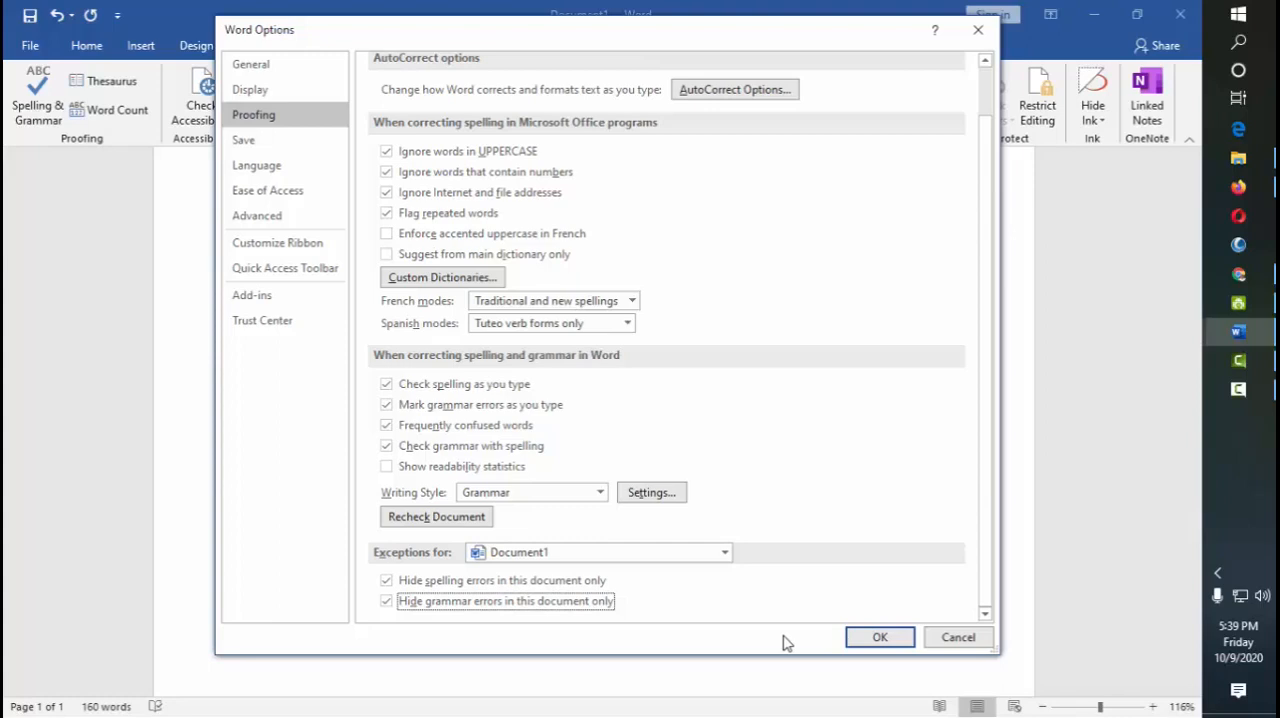
pyautogui.click(886, 636)
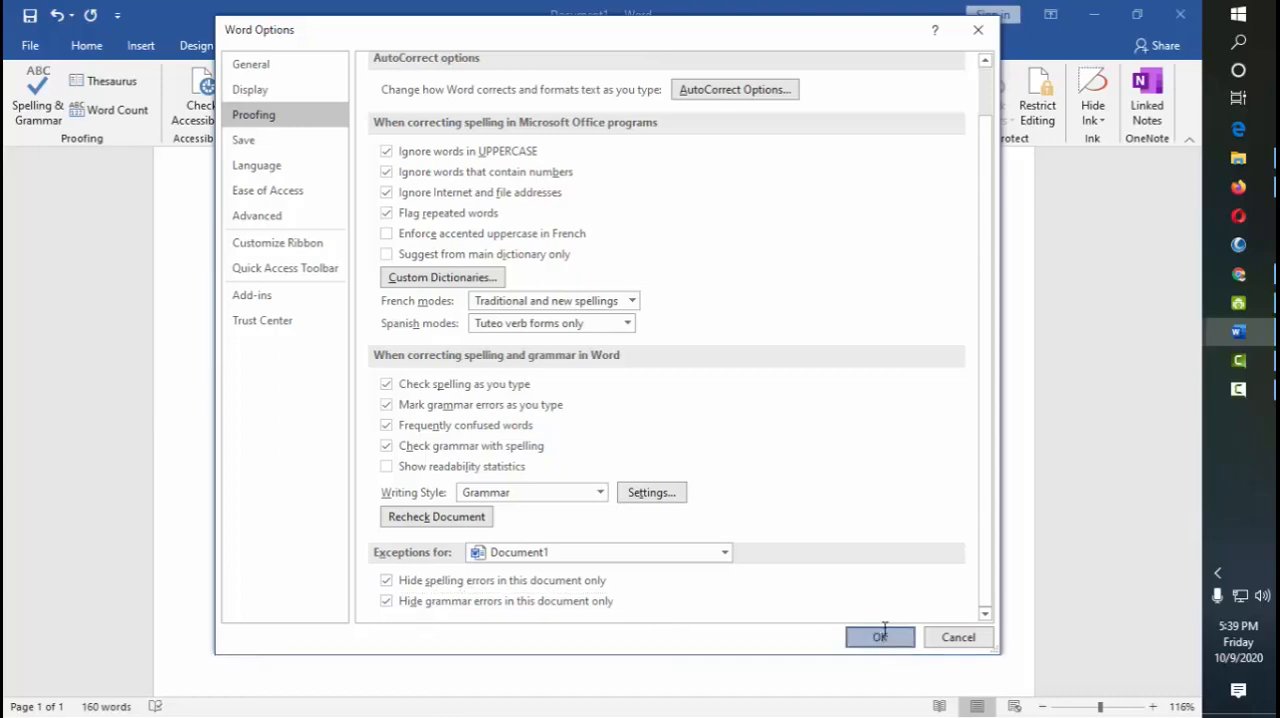
# Replace the thank-you line below the signature with "Ang ganda ng umaga."
pyautogui.scroll(-4, 640, 617)
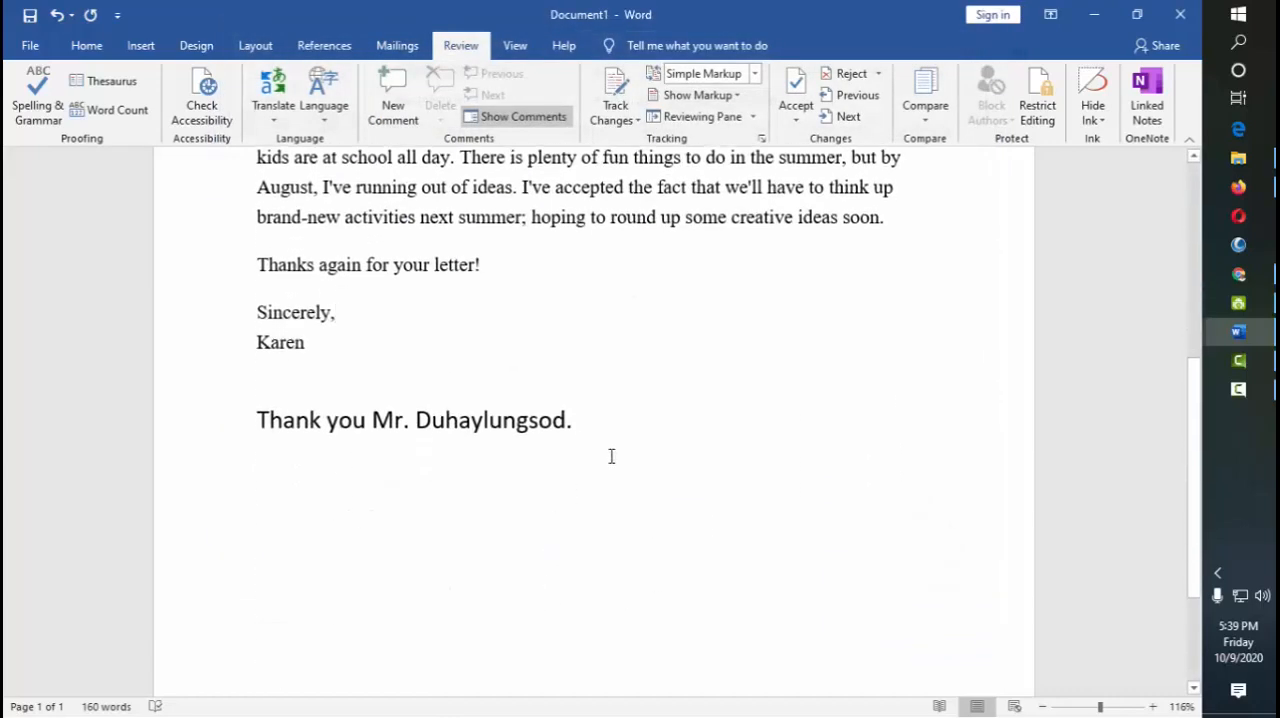
pyautogui.moveTo(628, 437); pyautogui.dragTo(180, 420)
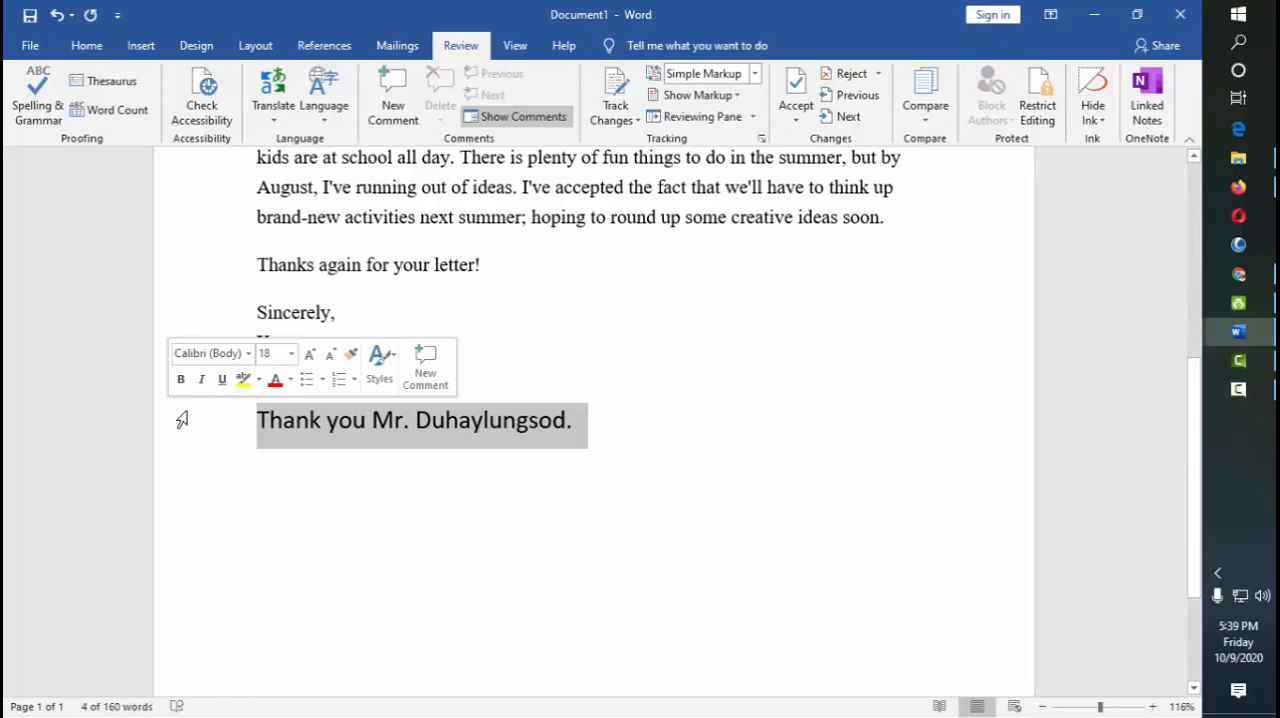
pyautogui.write('Ang ')
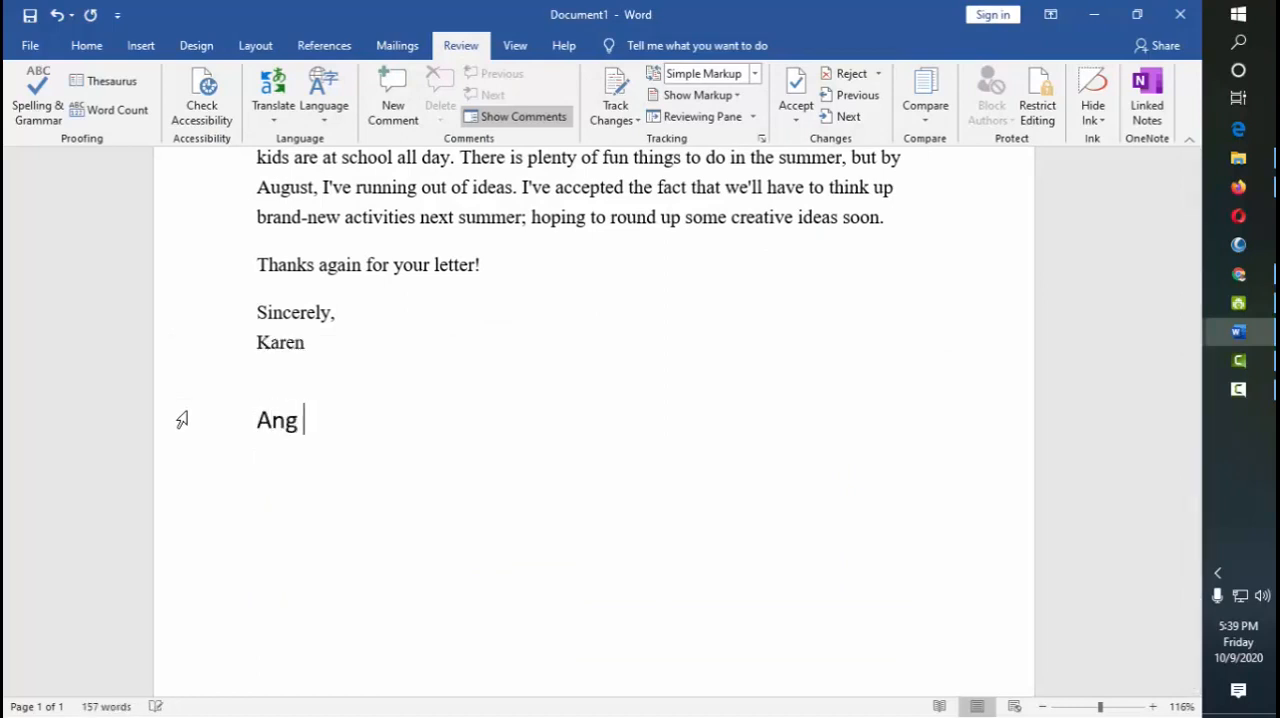
pyautogui.write('gn')
pyautogui.press('BackSpace')
pyautogui.press('BackSpace')
pyautogui.write('anda n')
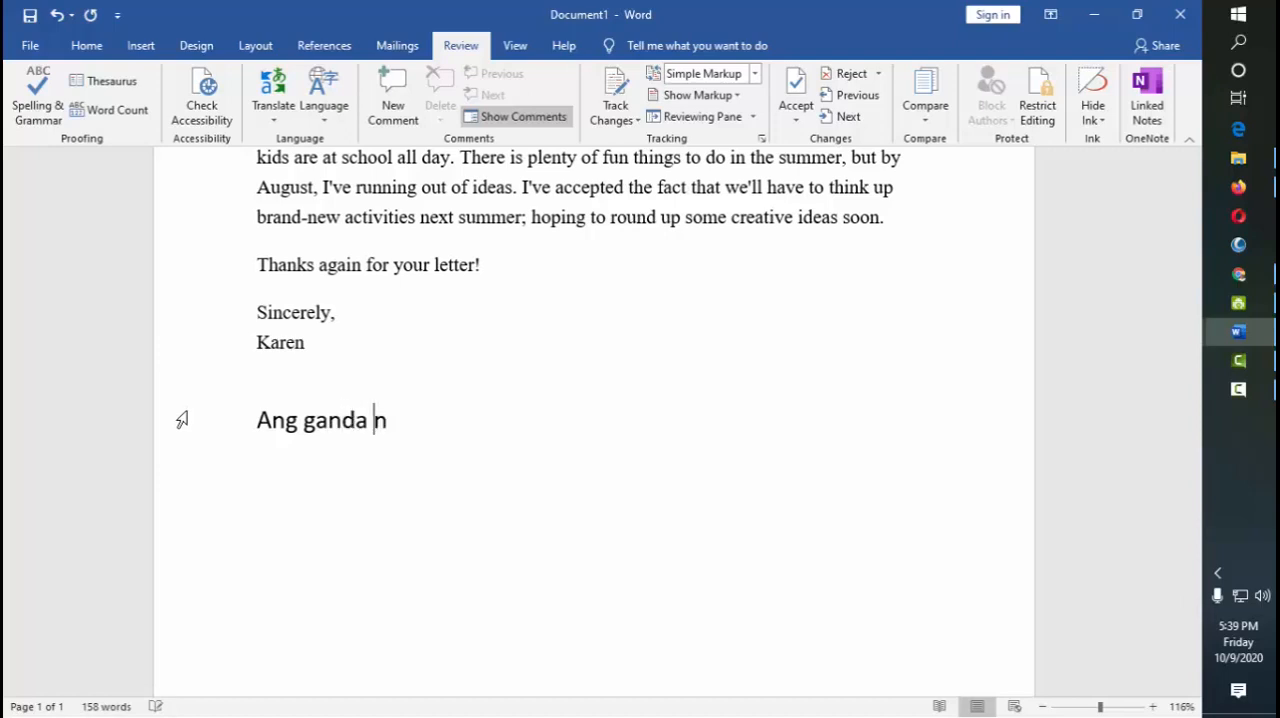
pyautogui.write('g umaga.')
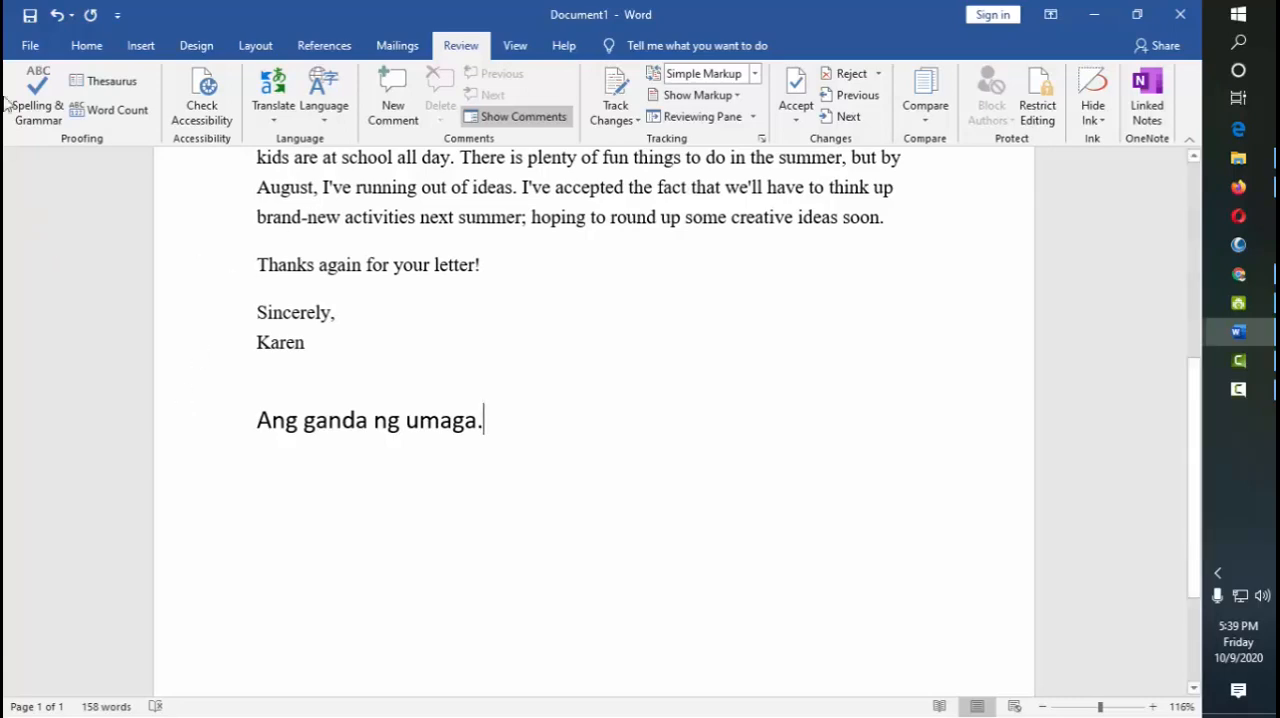
# Turn off hiding of both spelling errors and grammar errors in the proofing exceptions for Document1
pyautogui.click(33, 45)
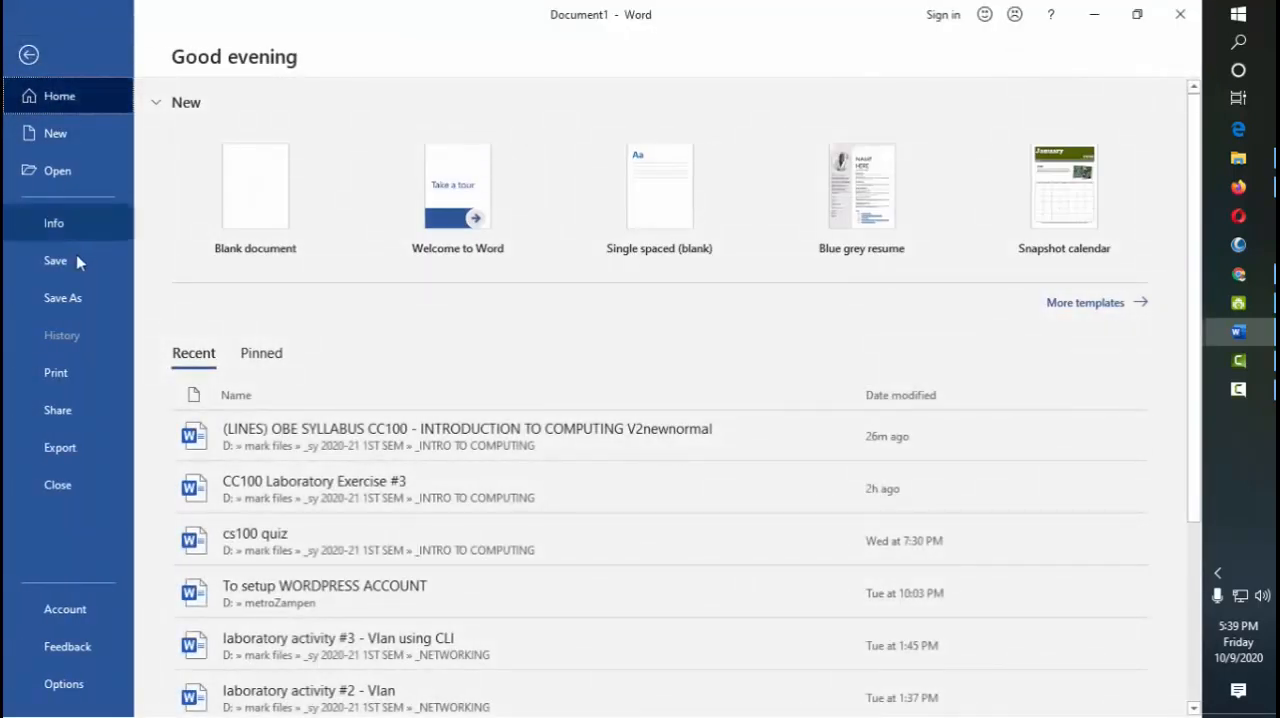
pyautogui.click(64, 683)
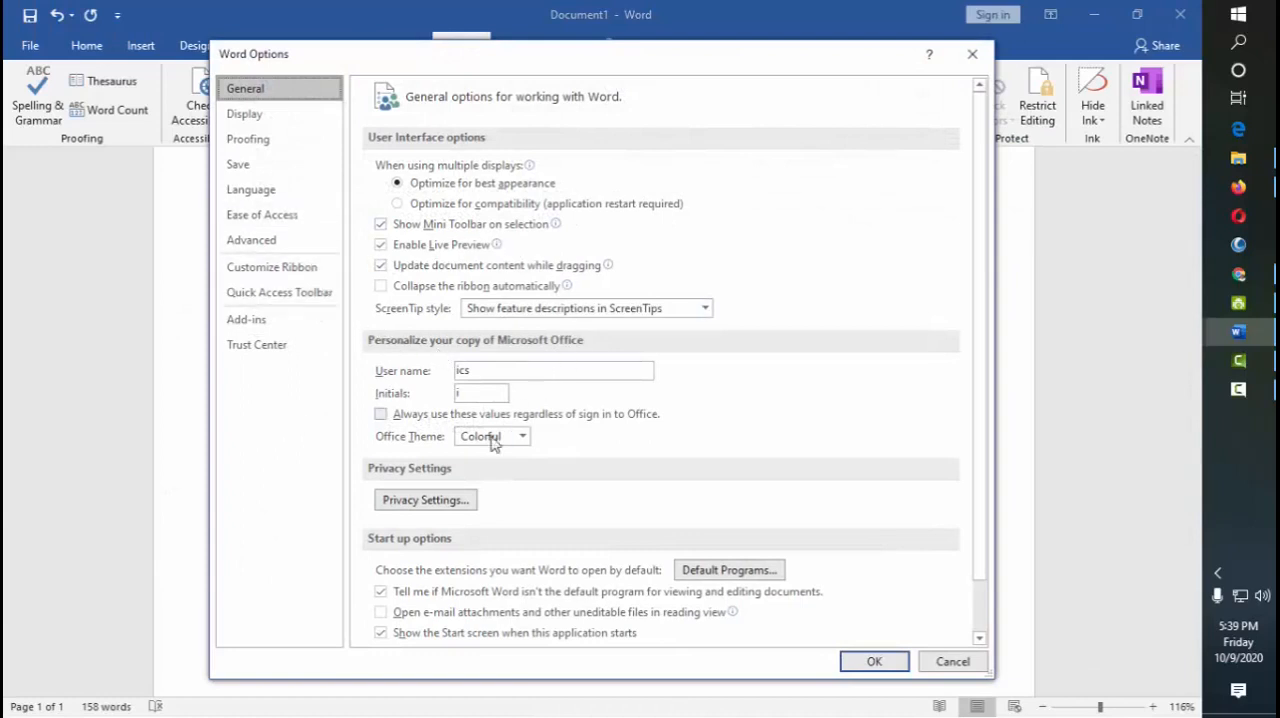
pyautogui.click(271, 145)
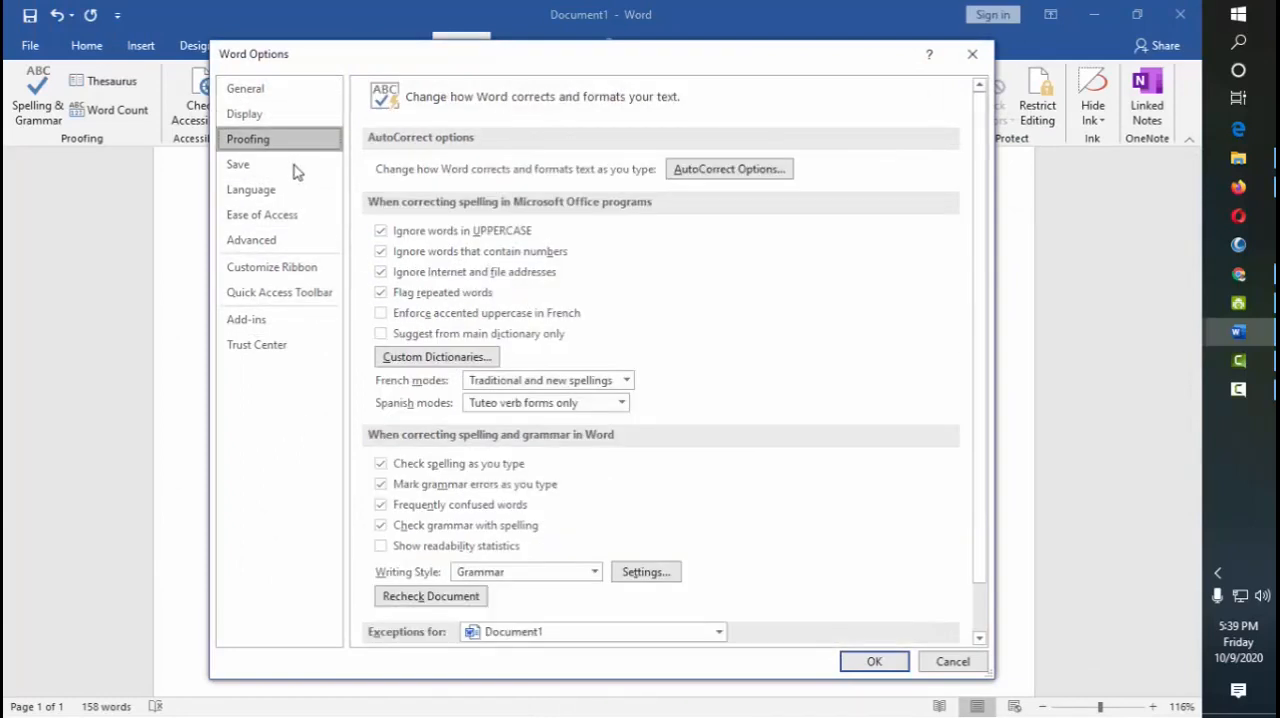
pyautogui.scroll(-3, 566, 440)
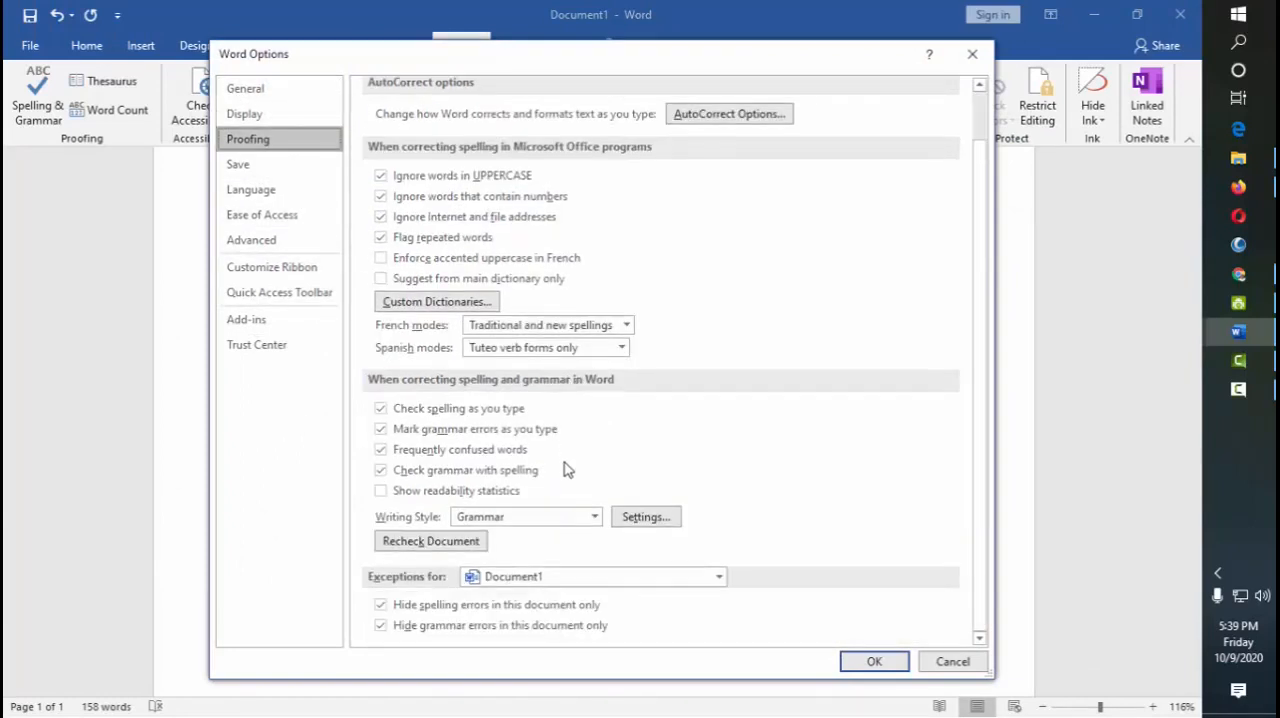
pyautogui.click(384, 606)
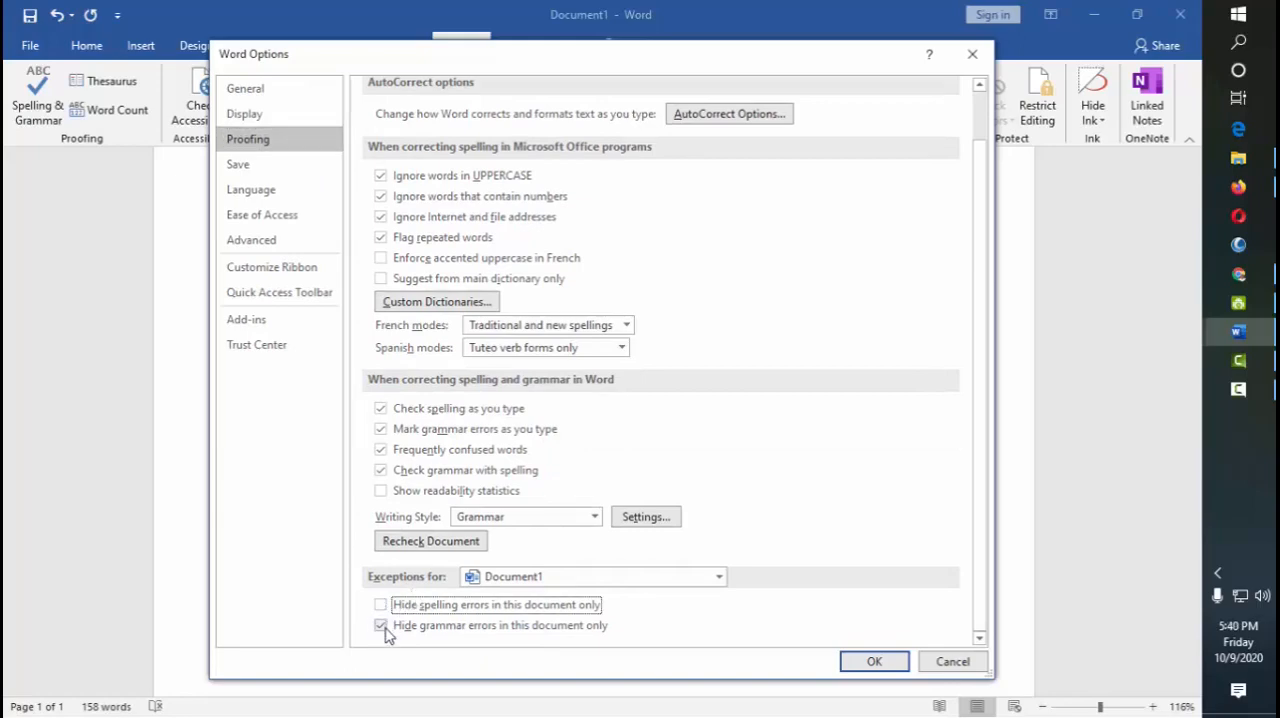
pyautogui.click(410, 625)
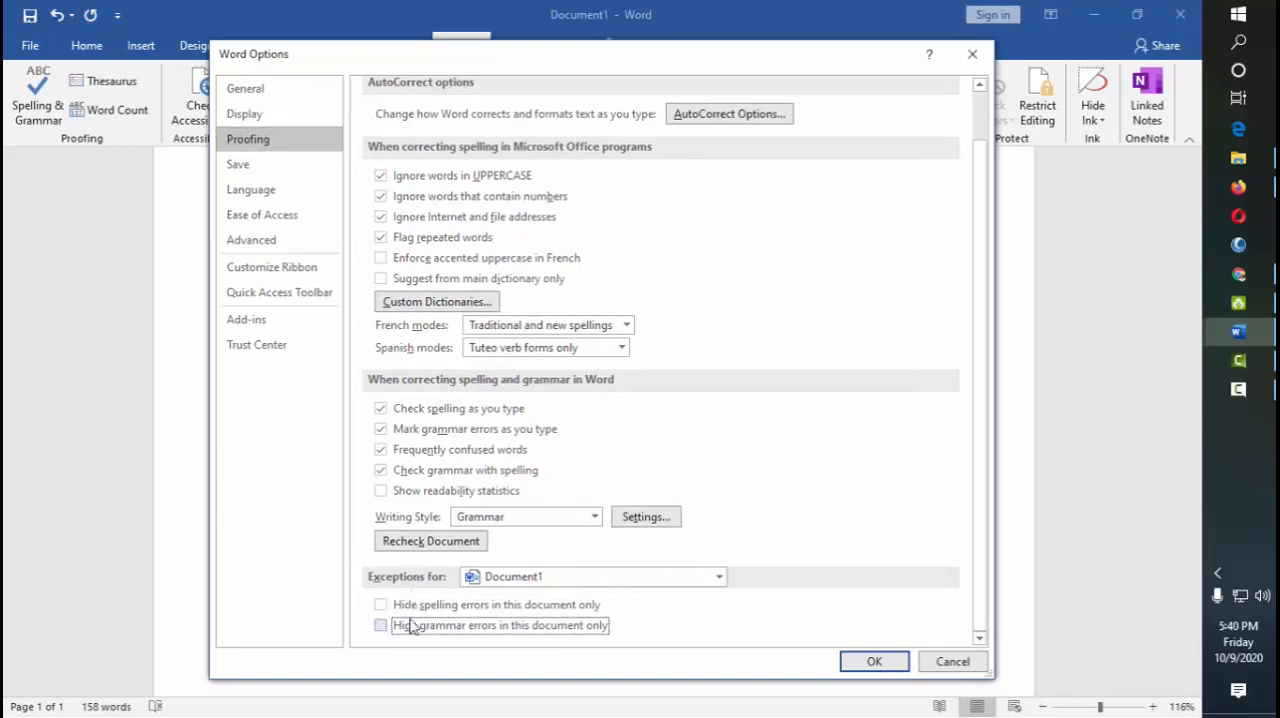
pyautogui.click(884, 667)
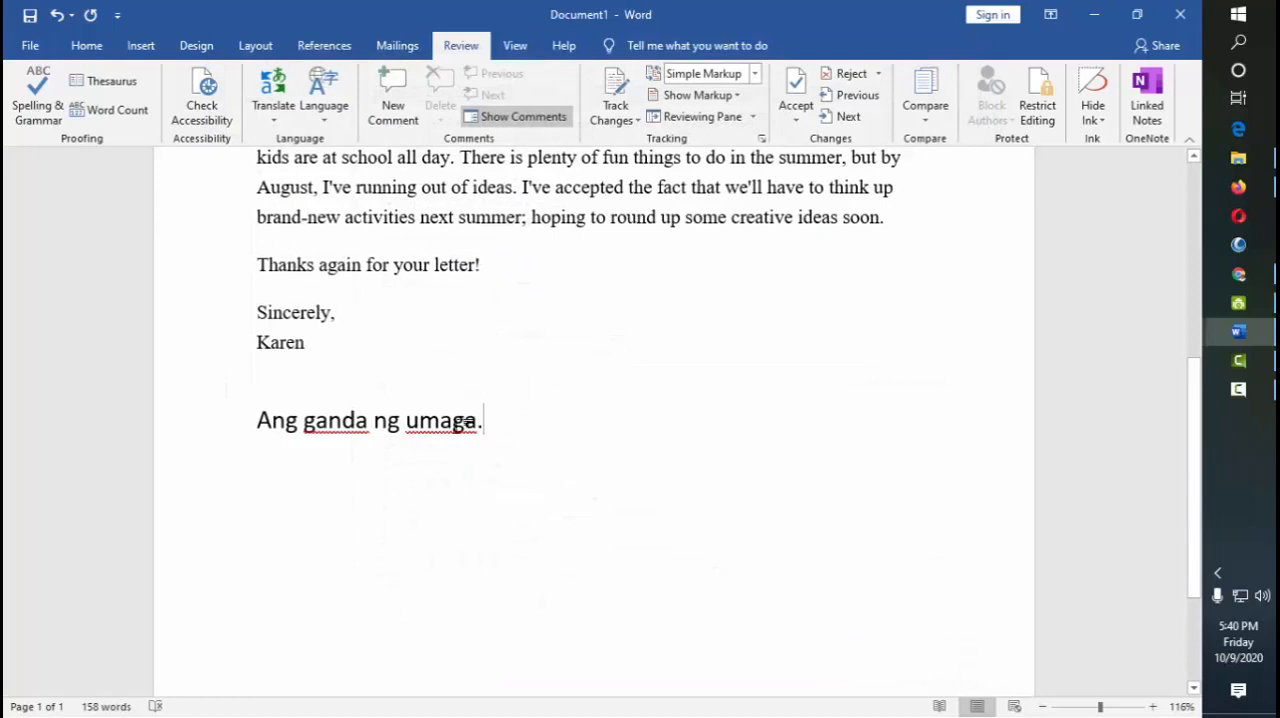
pyautogui.moveTo(486, 422); pyautogui.dragTo(171, 426)
pyautogui.click(654, 420)
pyautogui.scroll(4, 654, 411)
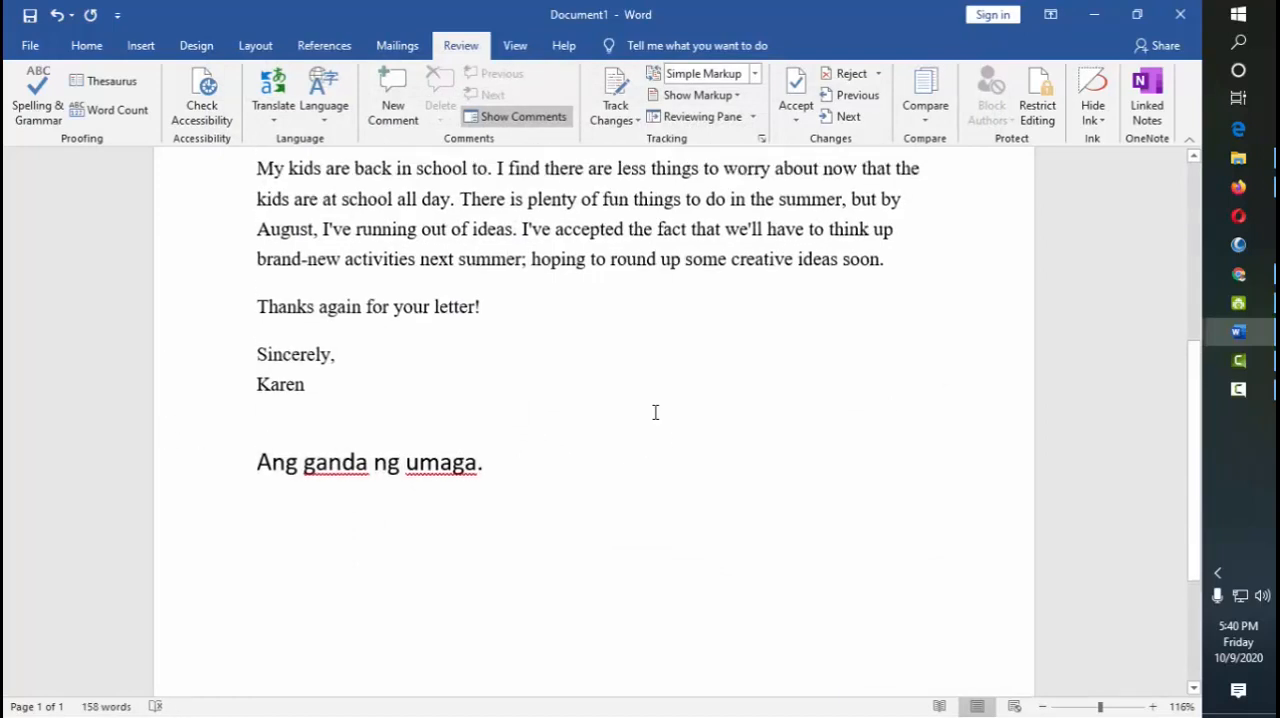
pyautogui.scroll(1, 655, 411)
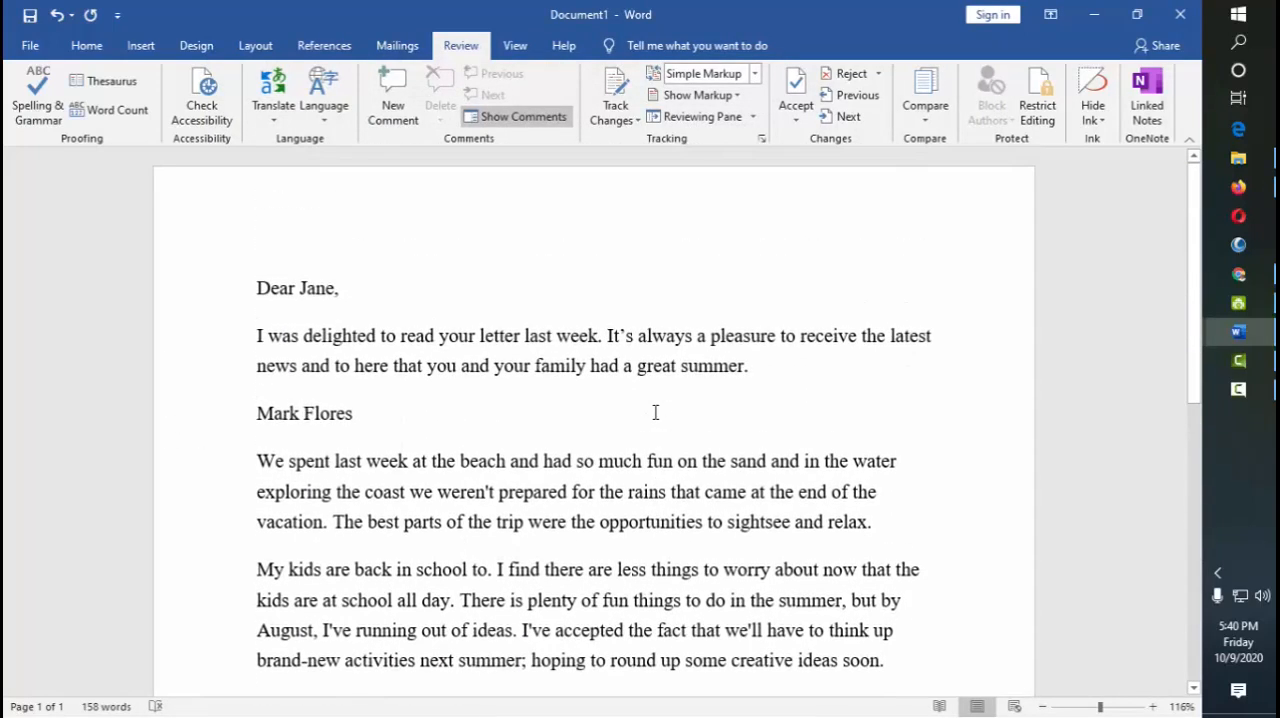
pyautogui.scroll(-2, 738, 402)
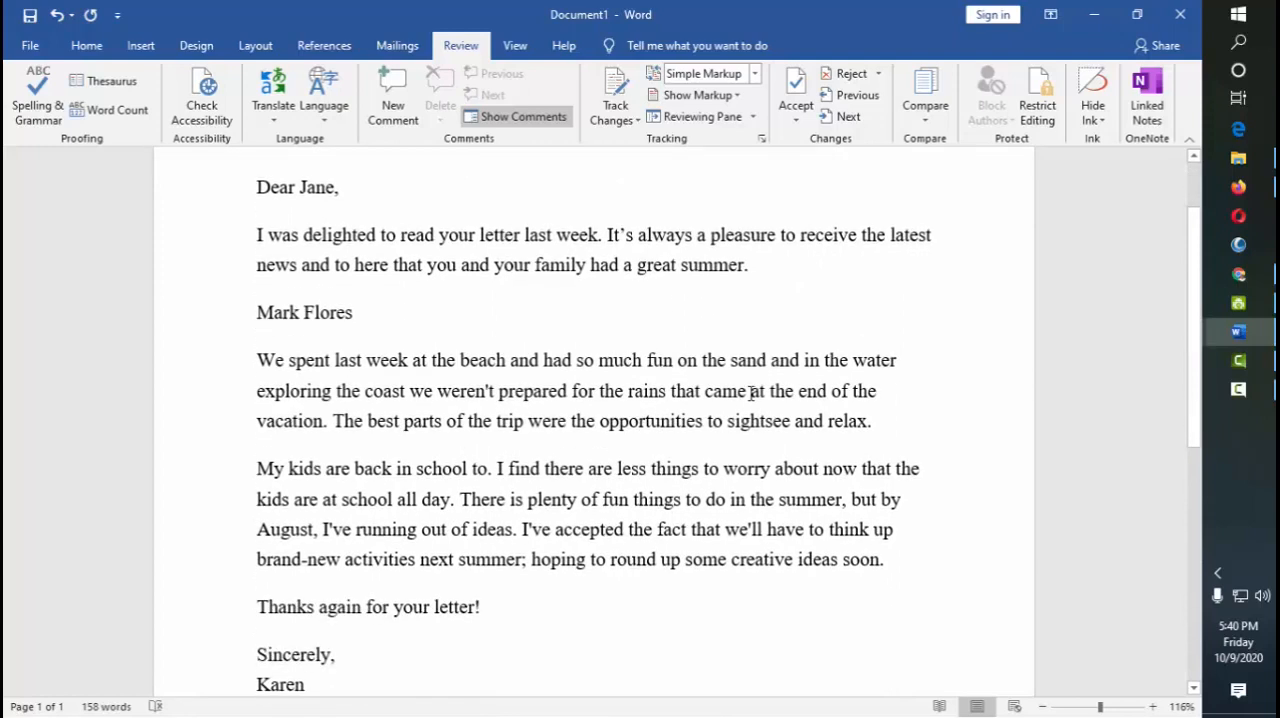